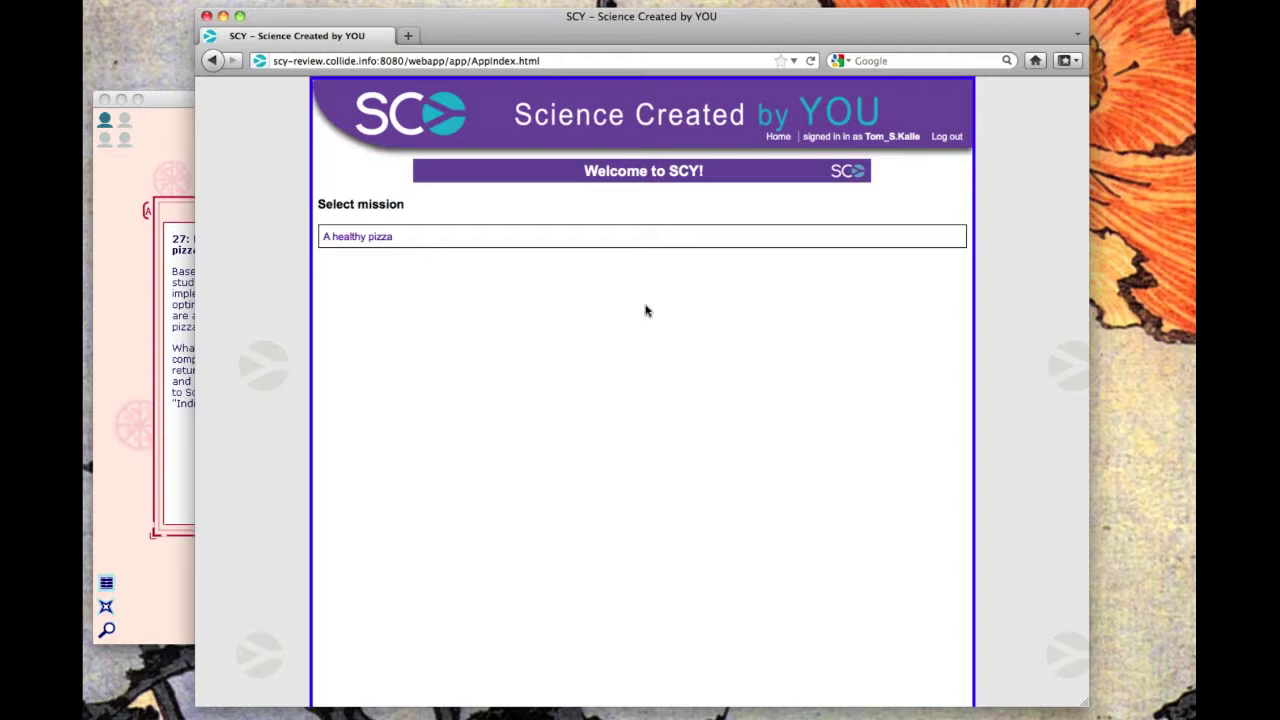
- Open the mission "A healthy pizza" and go to its ePortfolio
{"action": "left_click", "coordinate": [344, 237]}
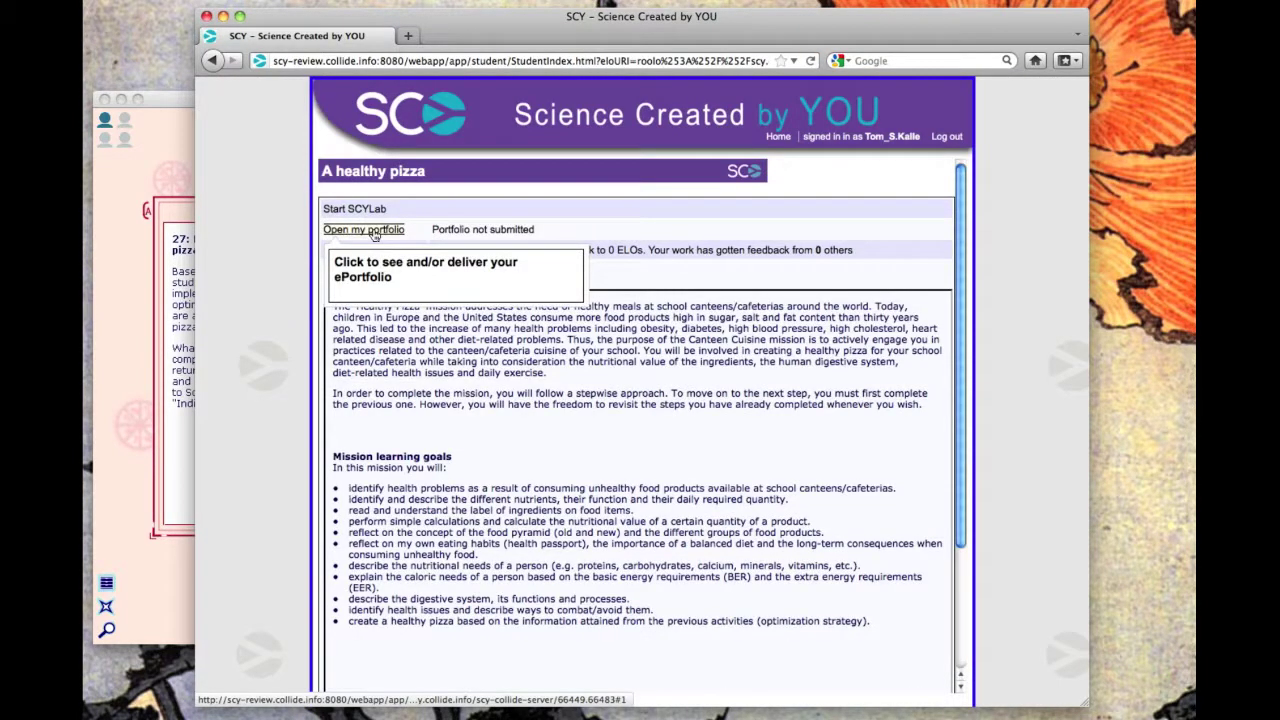
{"action": "left_click", "coordinate": [374, 233]}
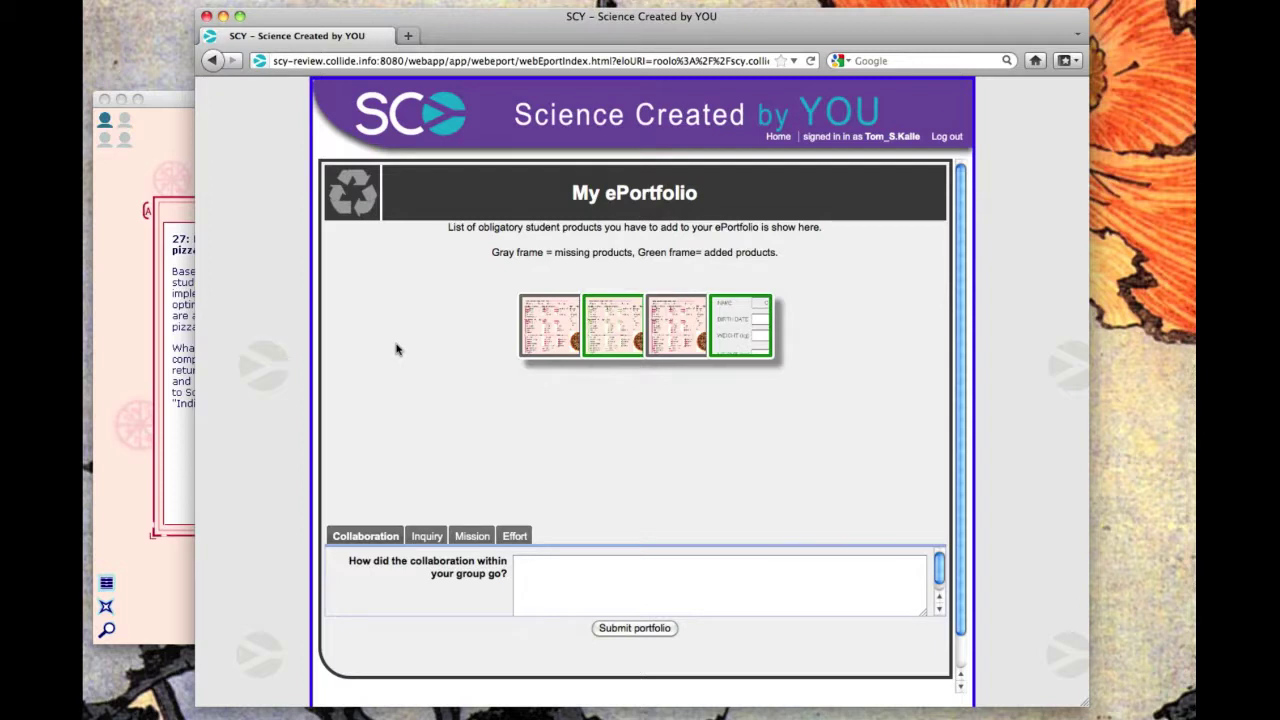
{"action": "scroll", "coordinate": [400, 349], "scroll_direction": "down", "scroll_amount": 1}
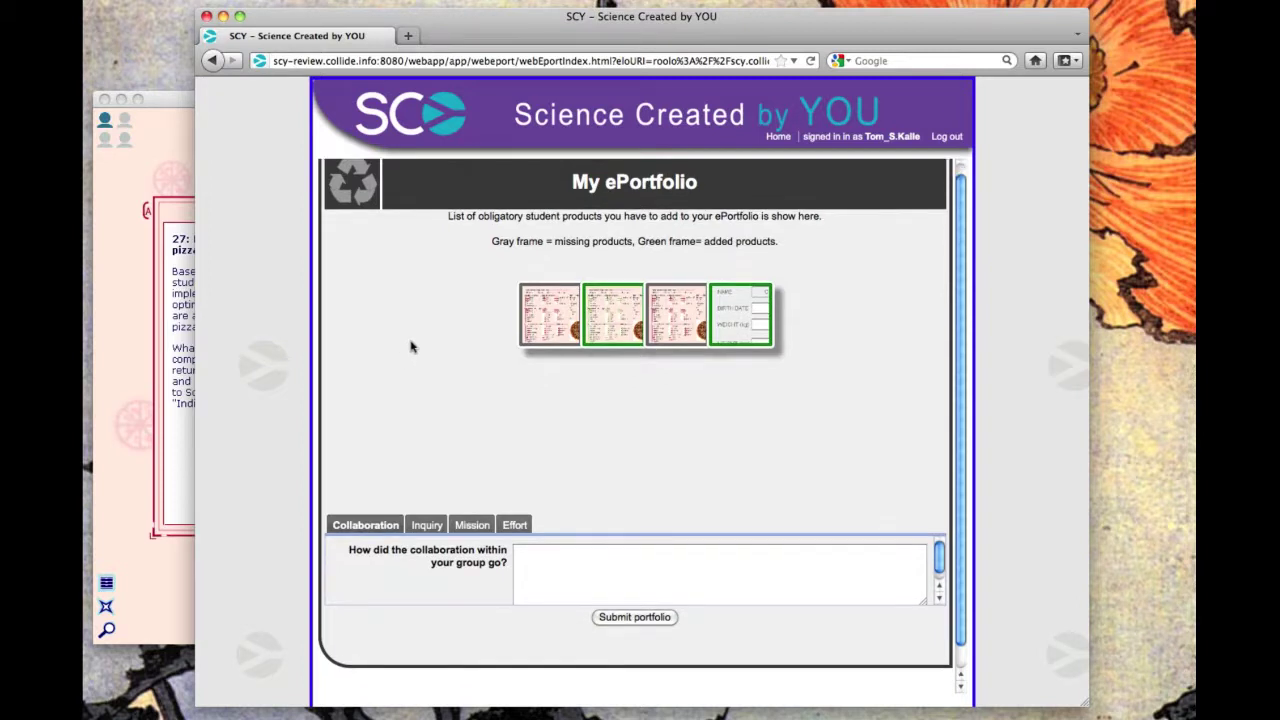
{"action": "scroll", "coordinate": [409, 347], "scroll_direction": "up", "scroll_amount": 1}
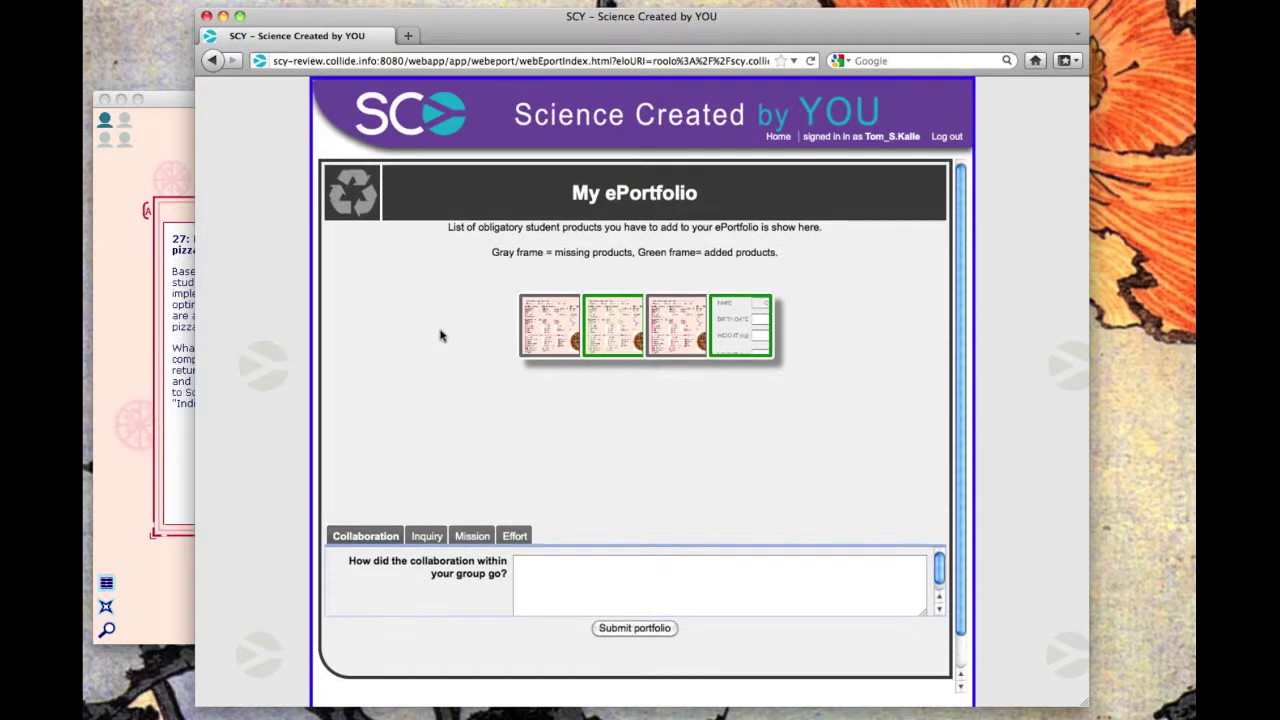
- Select My First Healthy Pizza as the ELO for the third product, which is missing from the ePortfolio
{"action": "mouse_move", "coordinate": [592, 336]}
{"action": "mouse_move", "coordinate": [522, 312]}
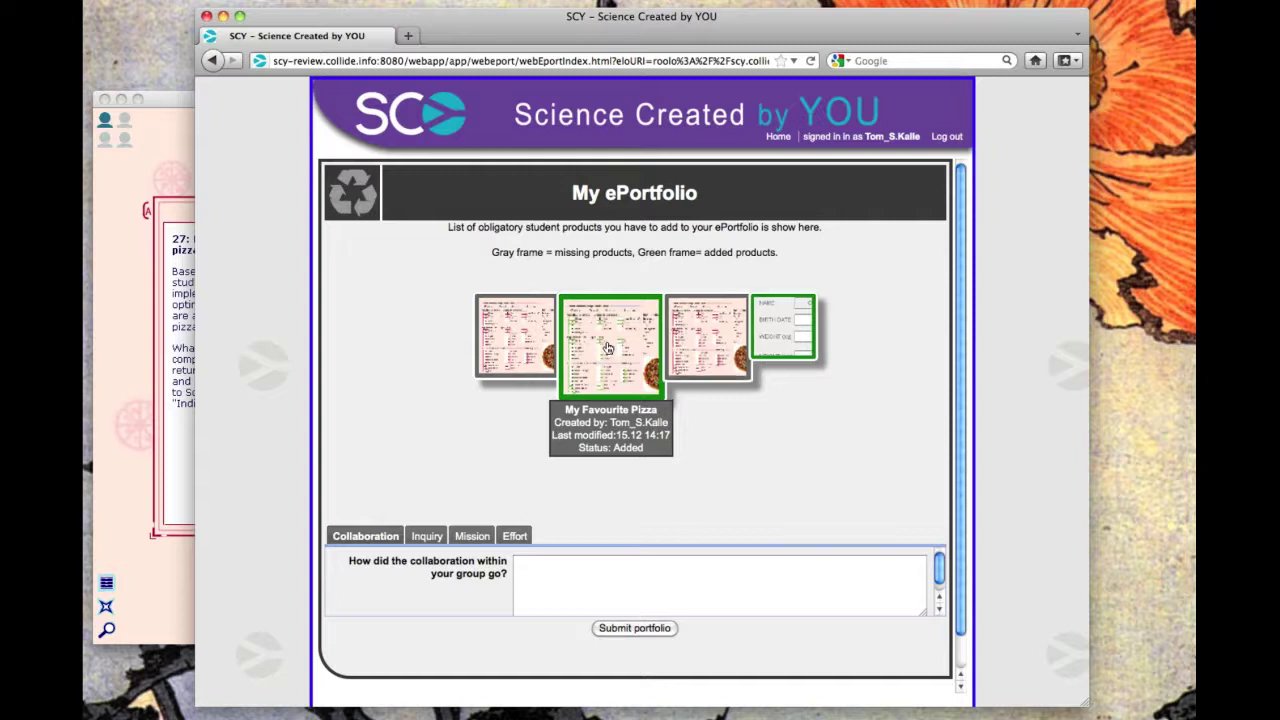
{"action": "mouse_move", "coordinate": [676, 376]}
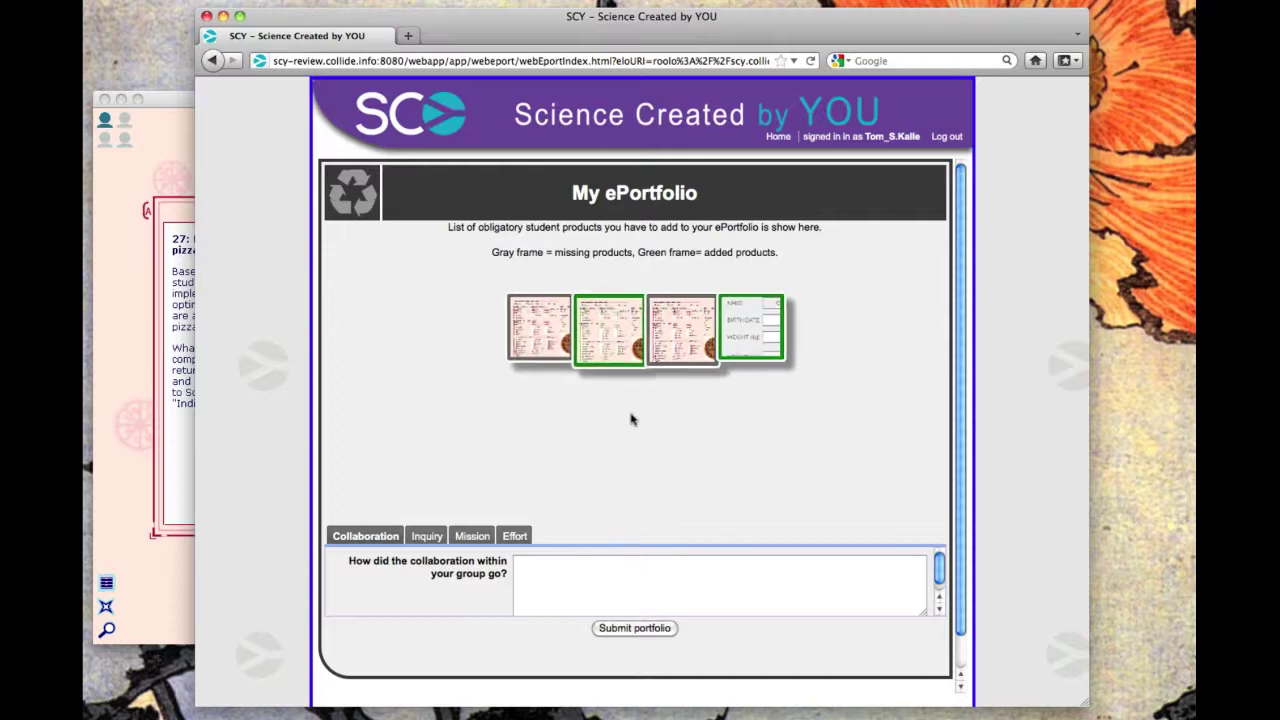
{"action": "left_click", "coordinate": [680, 358]}
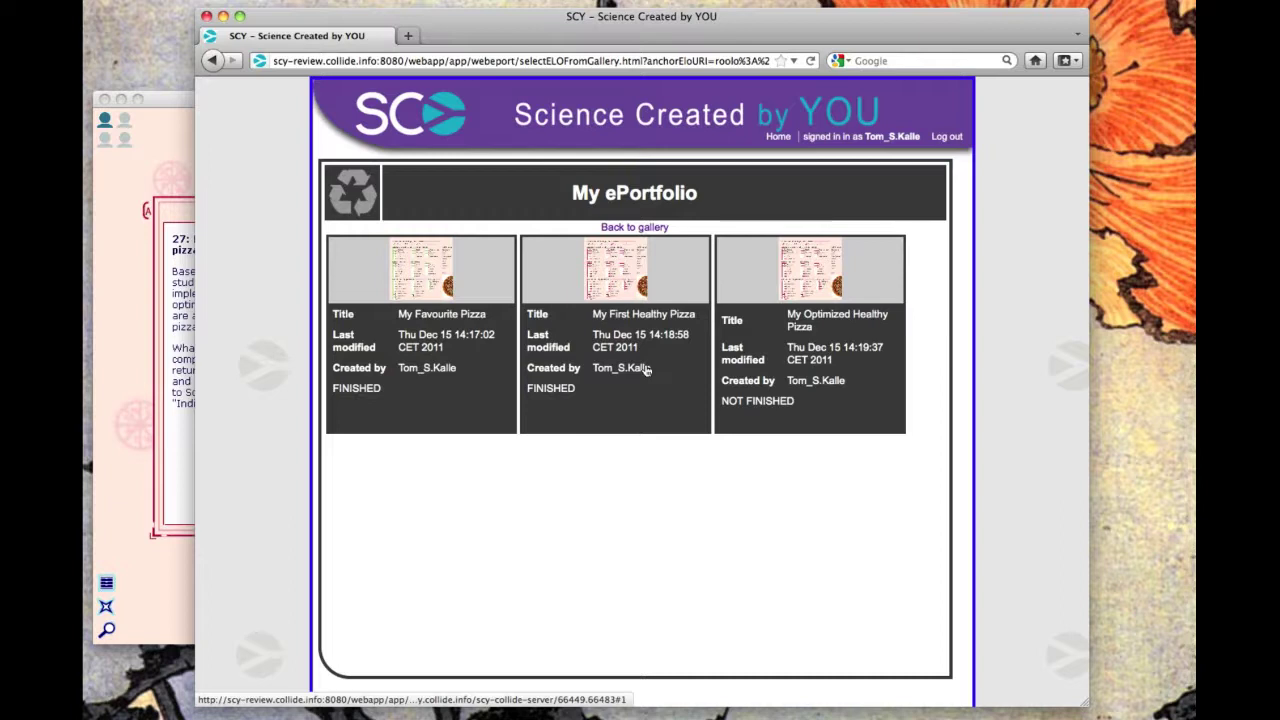
{"action": "left_click", "coordinate": [646, 369]}
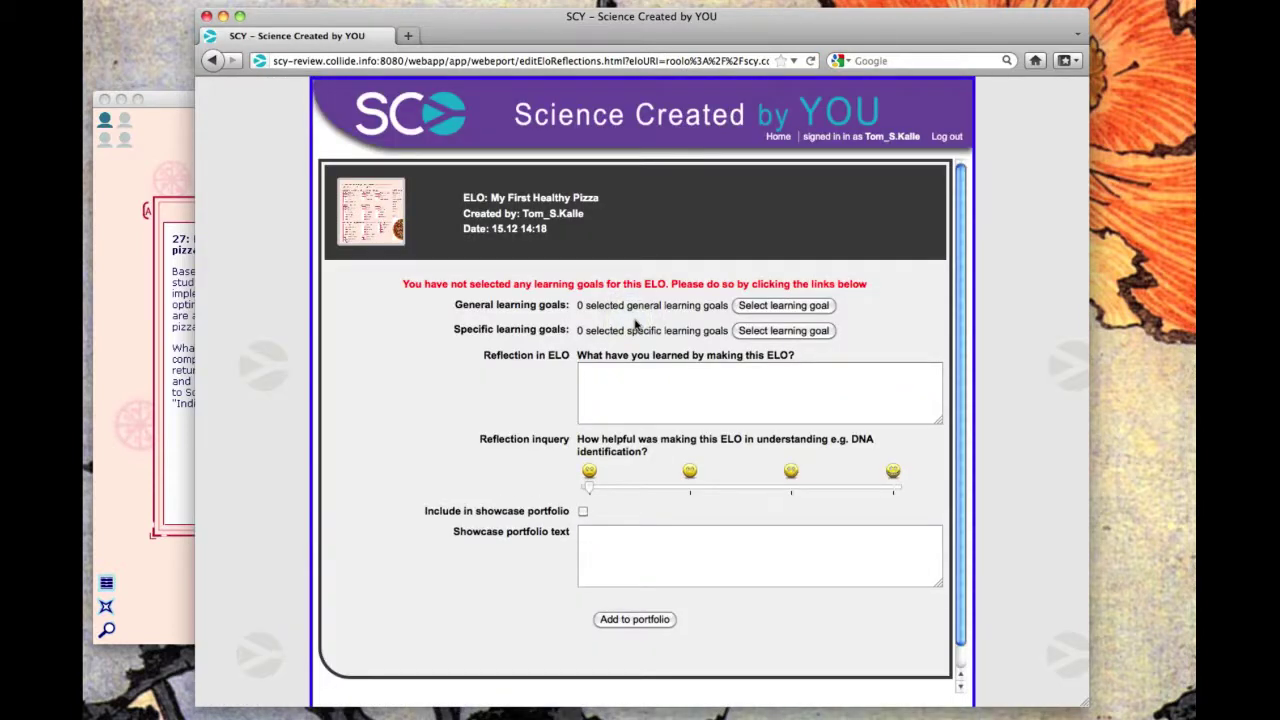
- Rate the general learning goal on identifying and explaining at least two lifestyle diseases as Medium, and the specific learning goal as High
{"action": "left_click", "coordinate": [778, 306]}
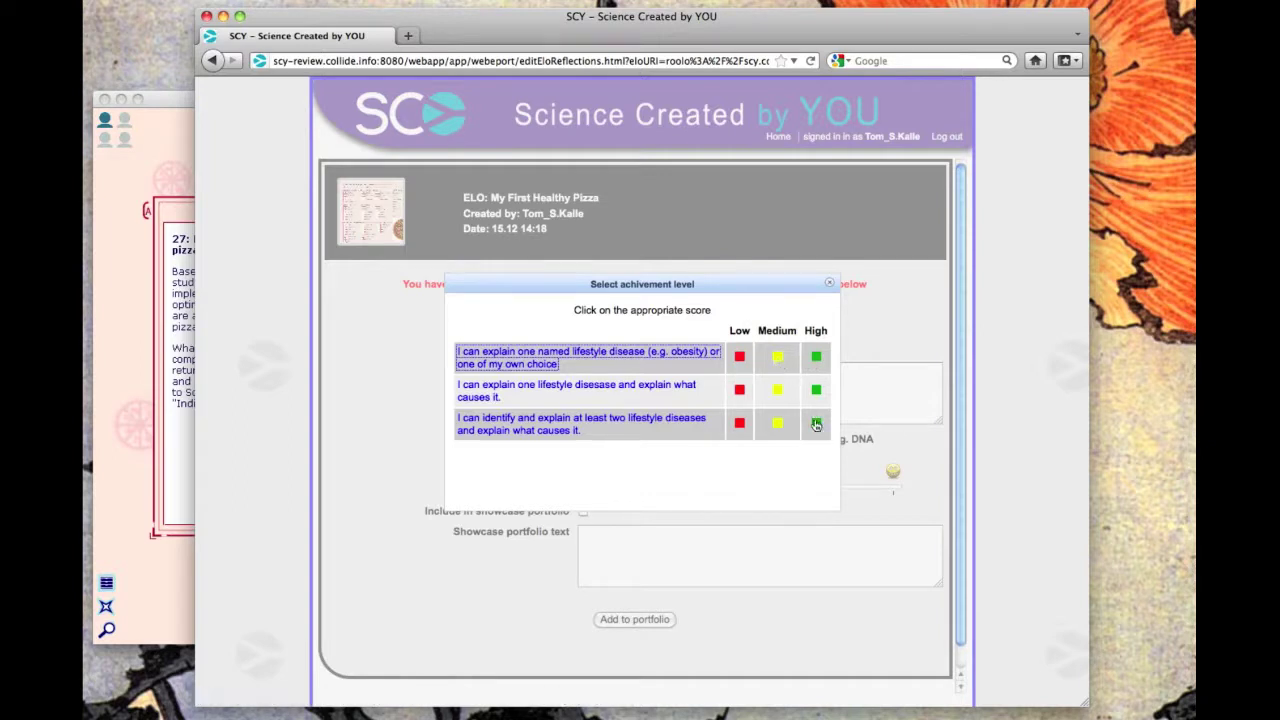
{"action": "left_click", "coordinate": [777, 424]}
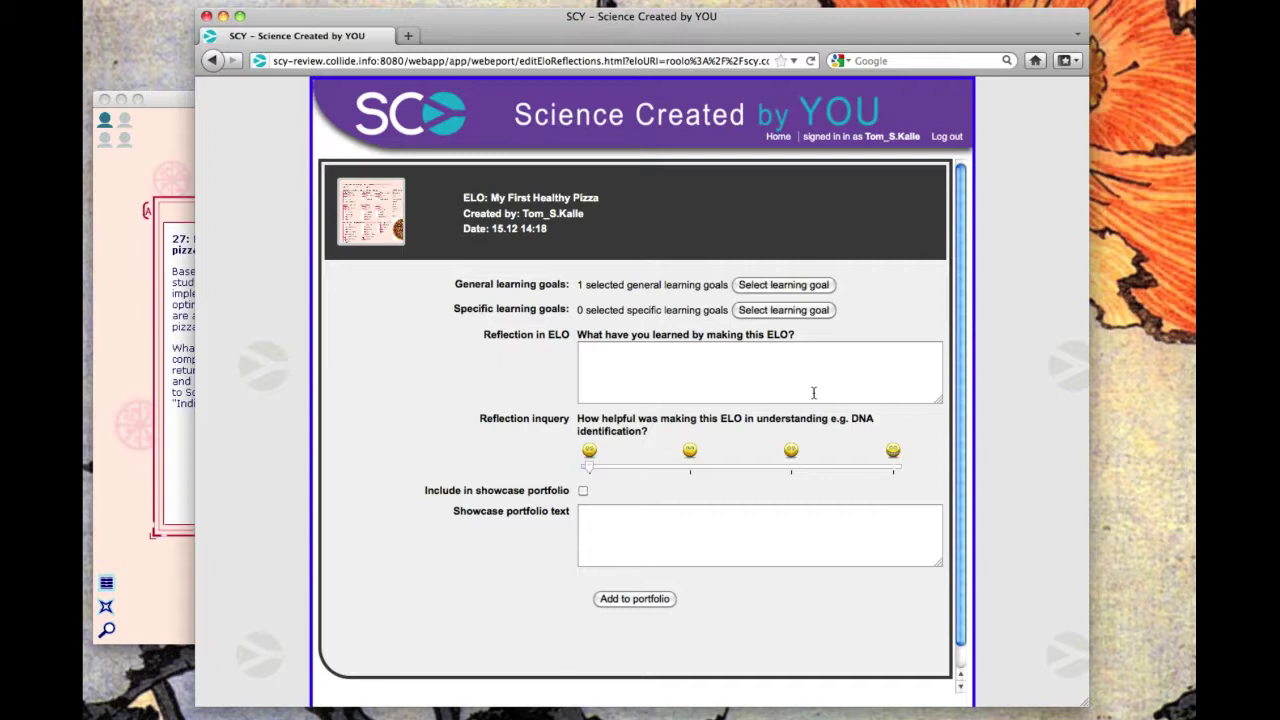
{"action": "left_click", "coordinate": [786, 311]}
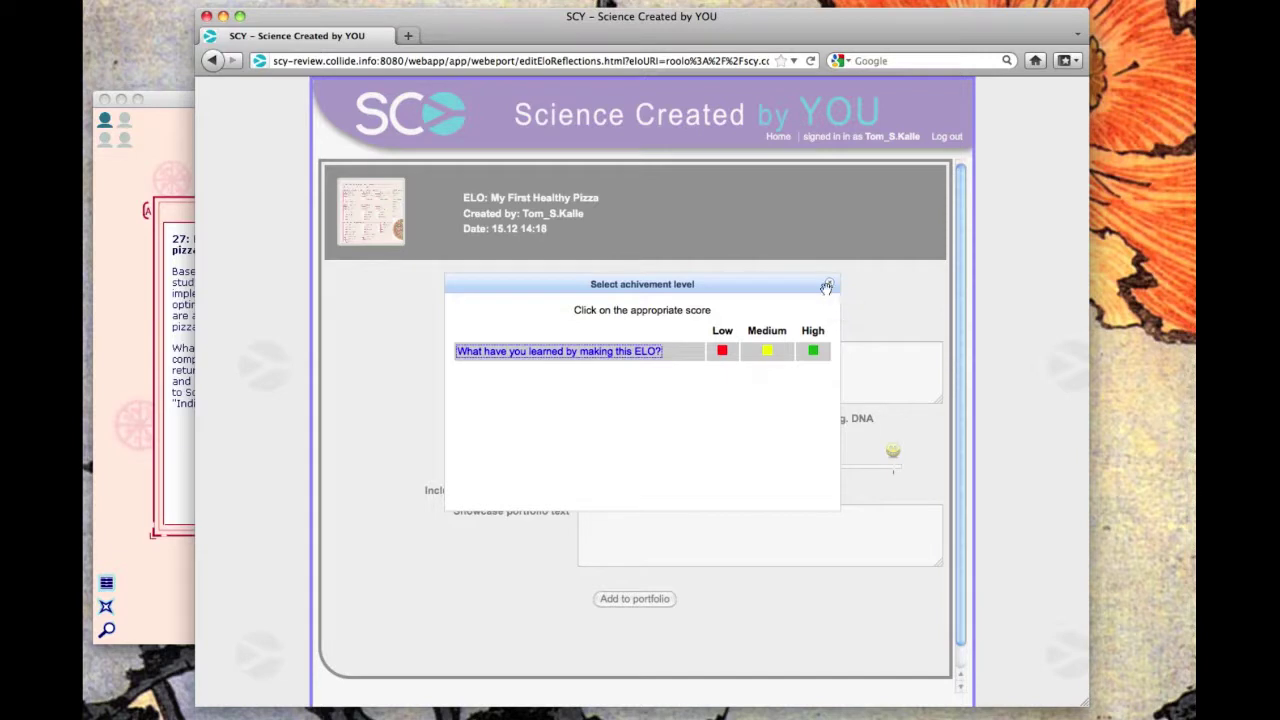
{"action": "left_click", "coordinate": [814, 355]}
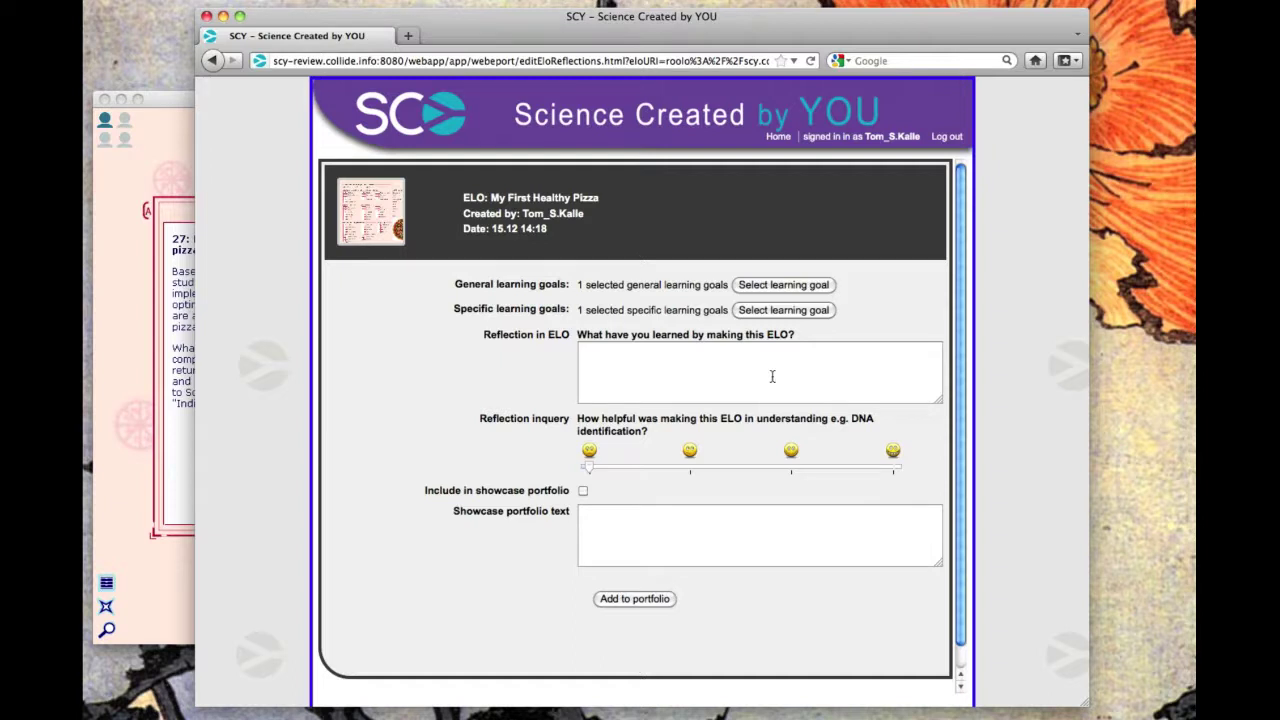
{"action": "left_click", "coordinate": [785, 312]}
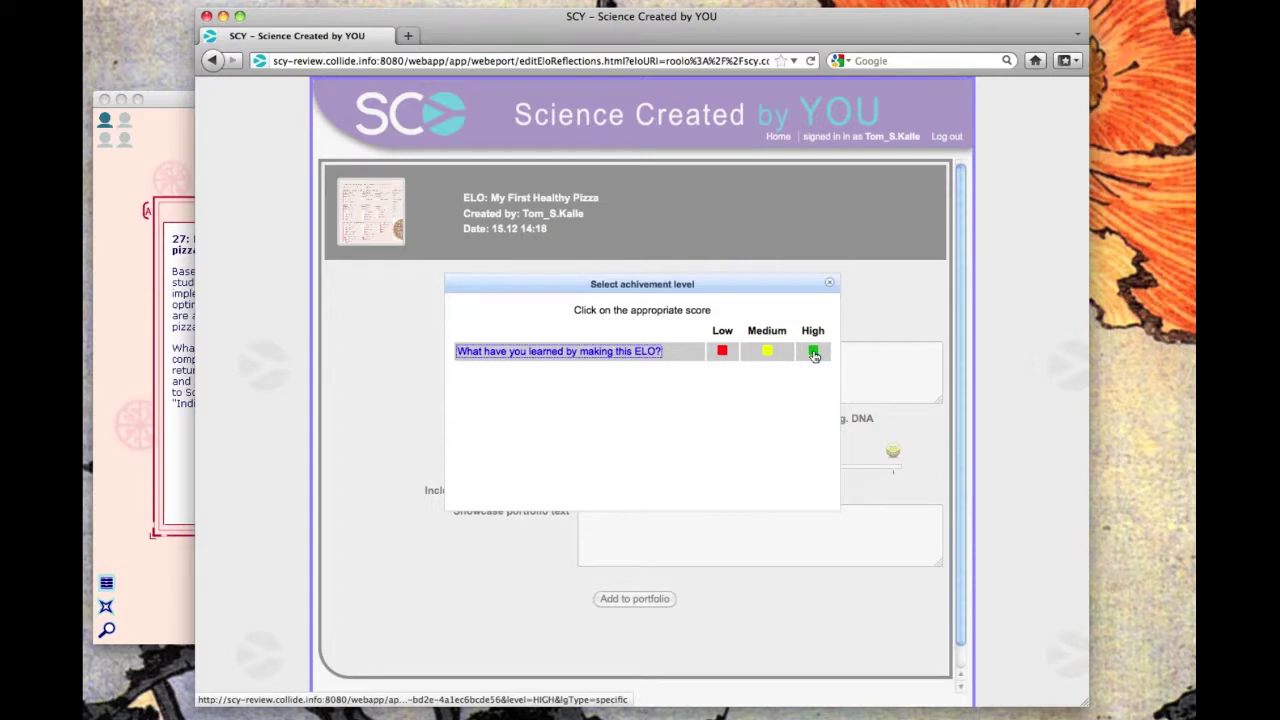
{"action": "left_click", "coordinate": [815, 354]}
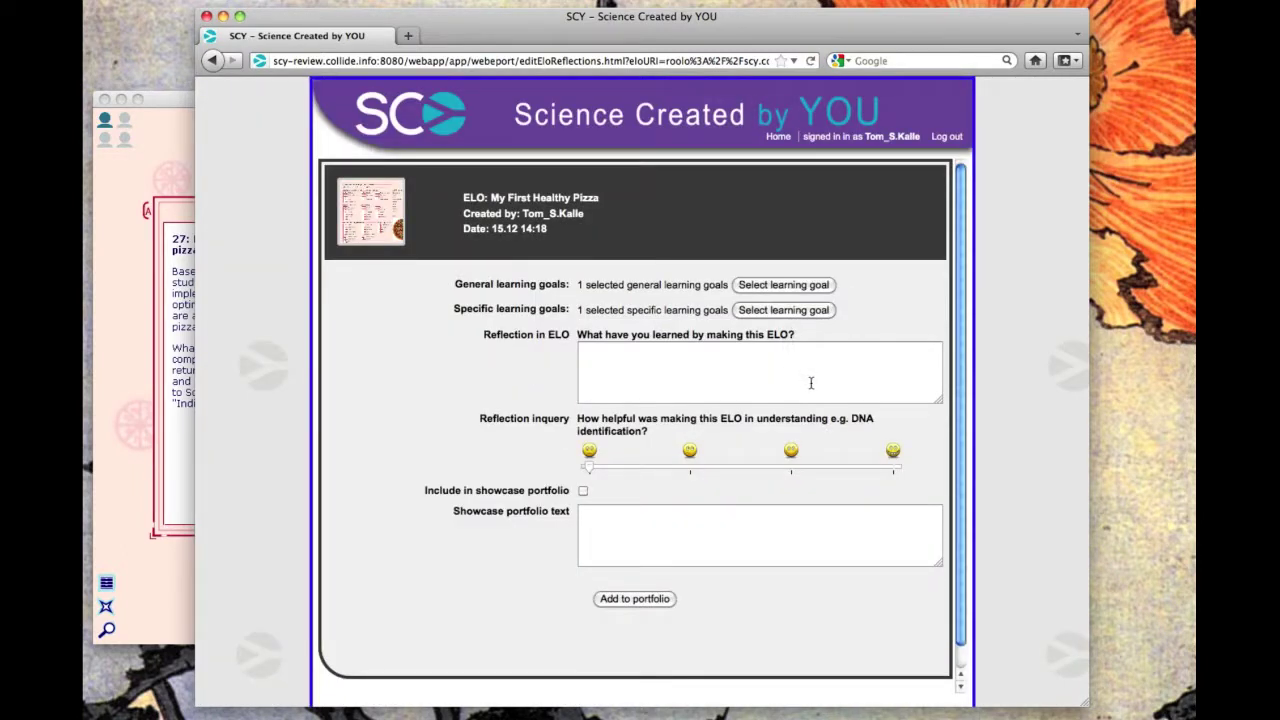
- Enter the reflection "I have learnt about the components of healthy nutritional food." and set the helpfulness rating to the happiest smiley
{"action": "left_click", "coordinate": [811, 383]}
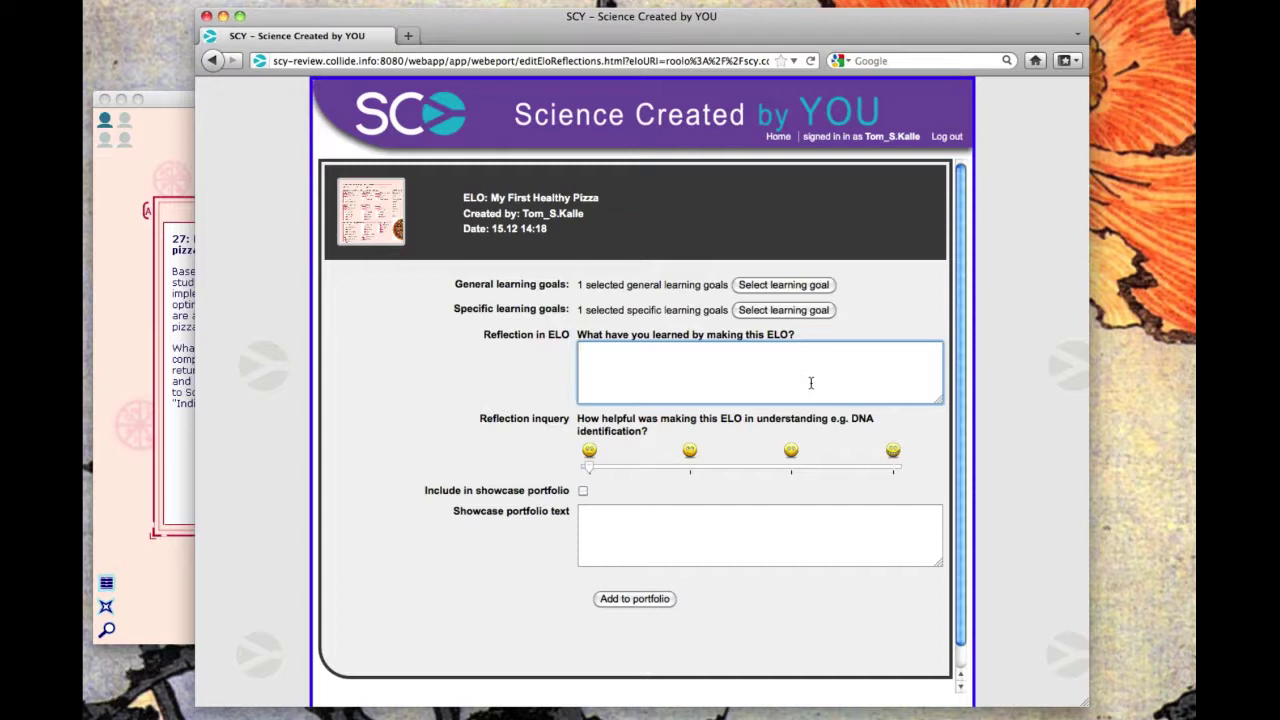
{"action": "type", "text": "I have learnt about the components of healthy nutritional food."}
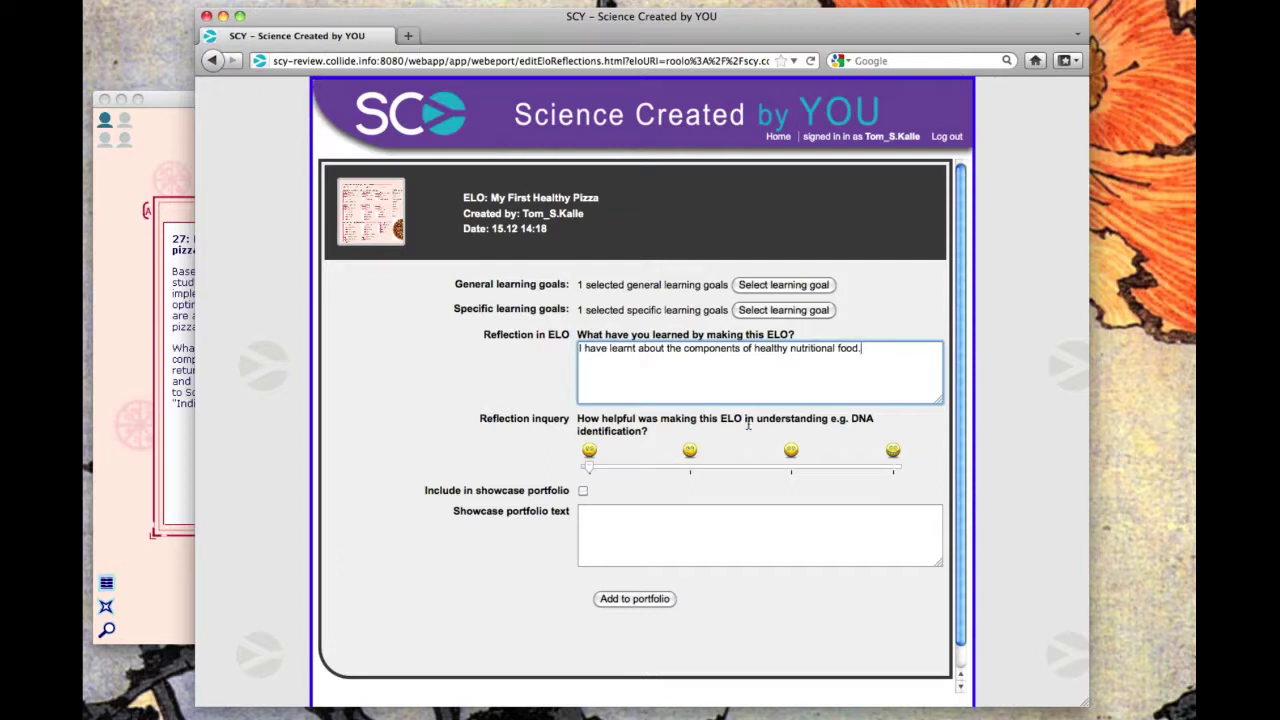
{"action": "left_click_drag", "start_coordinate": [594, 470], "coordinate": [896, 470]}
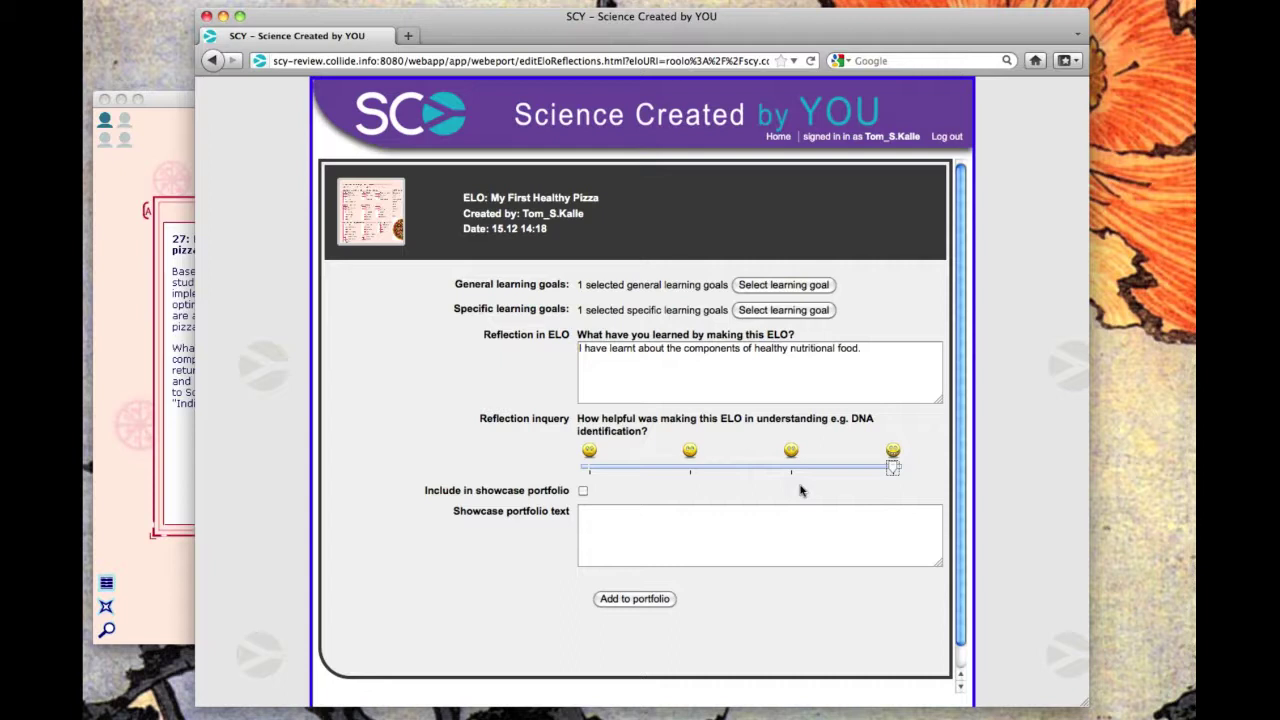
- Include the ELO in the showcase portfolio with "I have been working on a project on nutrition in school, and have learnt how to make healthy pizzas." and add it
{"action": "left_click", "coordinate": [584, 492]}
{"action": "left_click", "coordinate": [642, 541]}
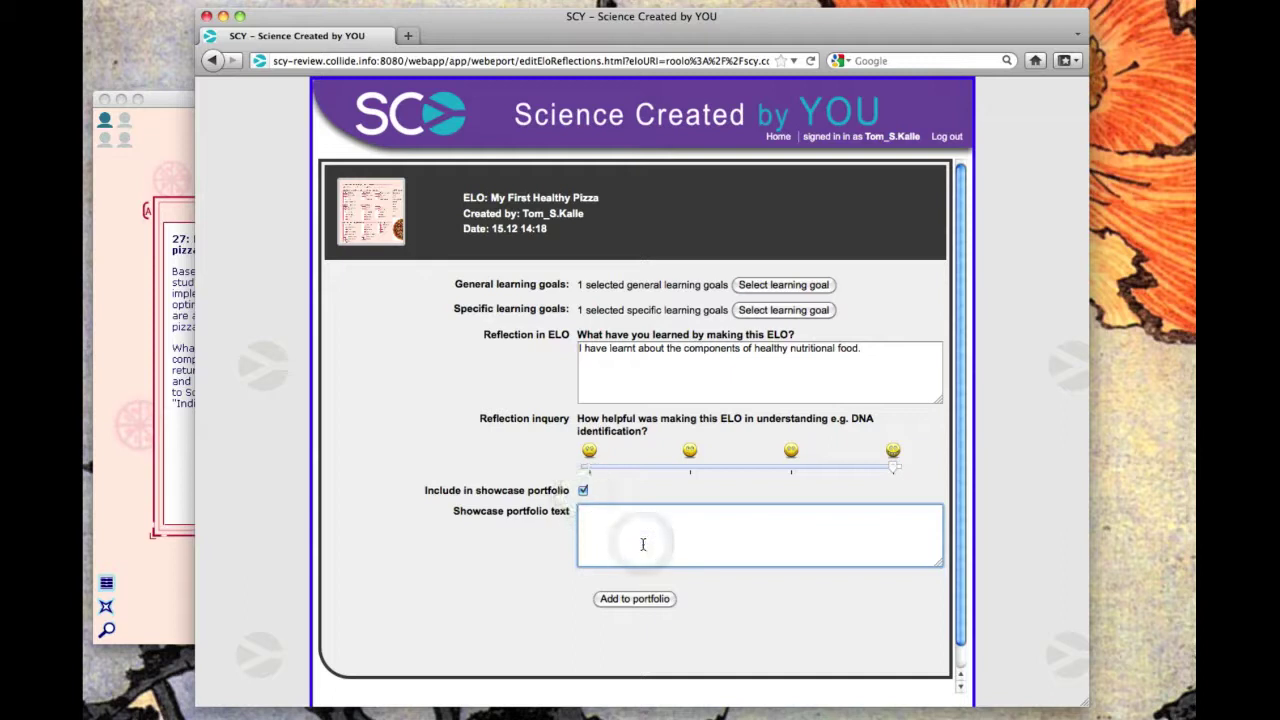
{"action": "type", "text": "I have been working on "}
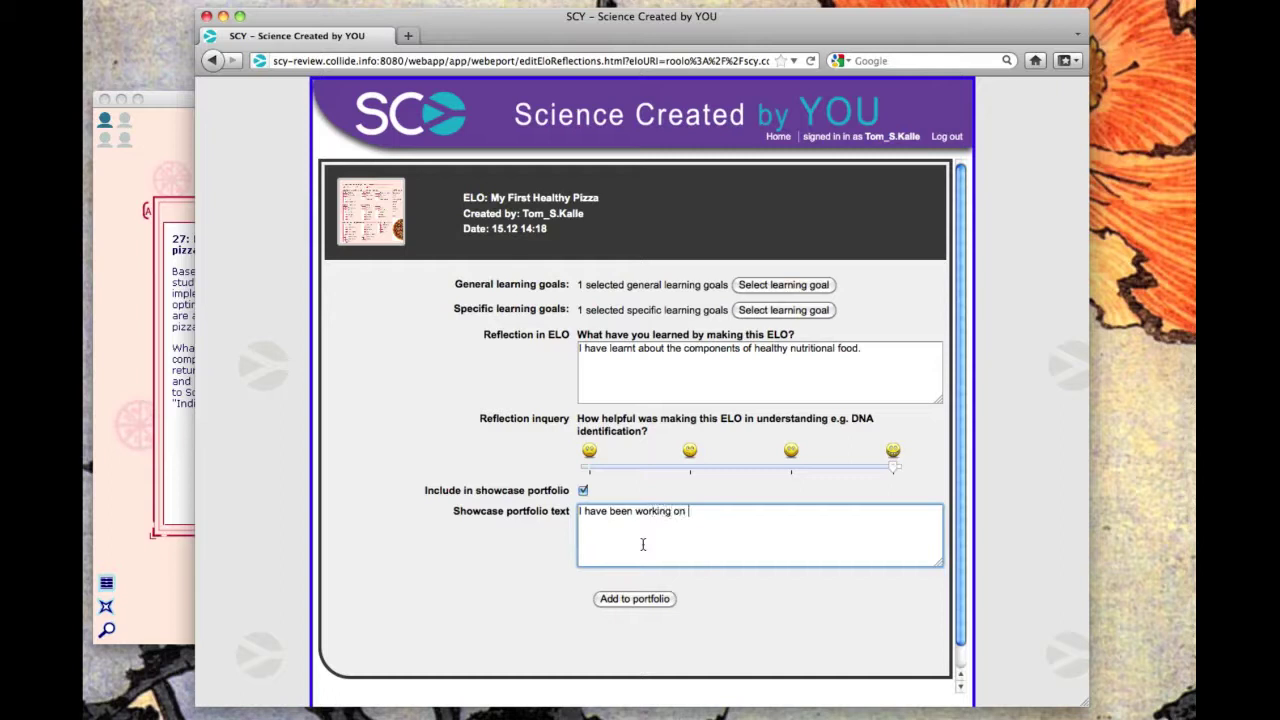
{"action": "type", "text": "a project on nutrition in scho"}
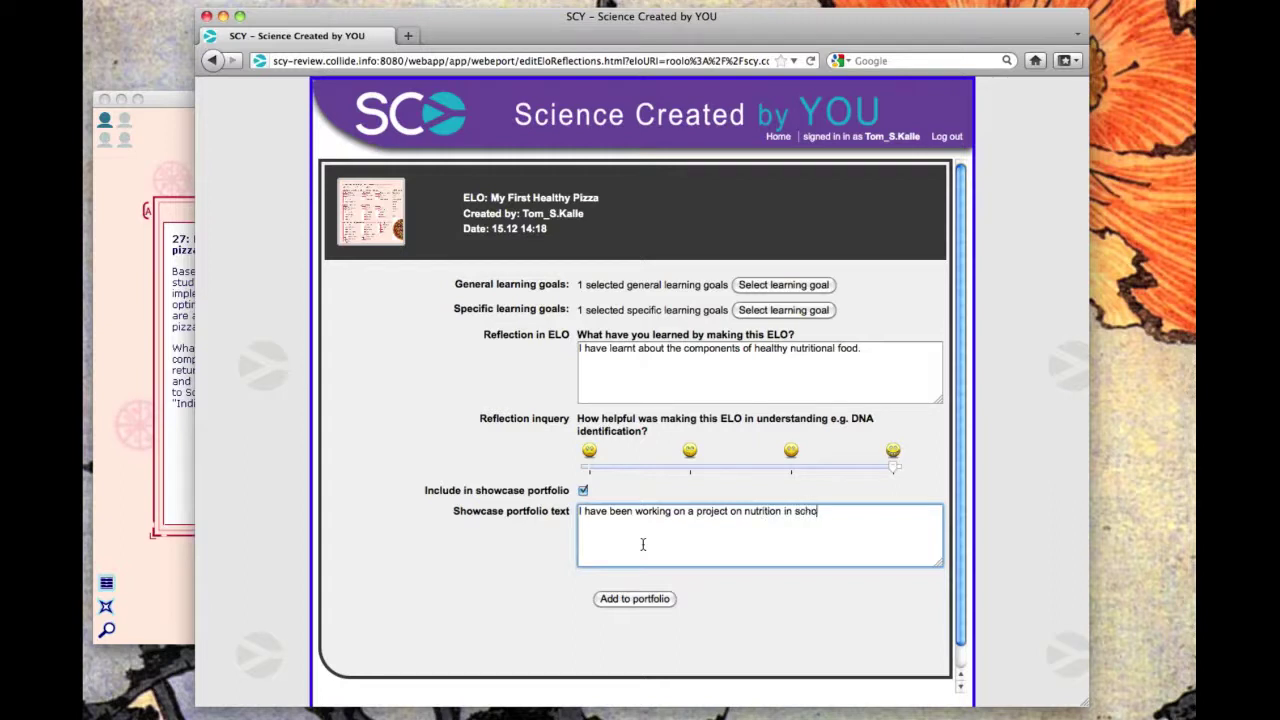
{"action": "type", "text": "ol, and have learnt how to "}
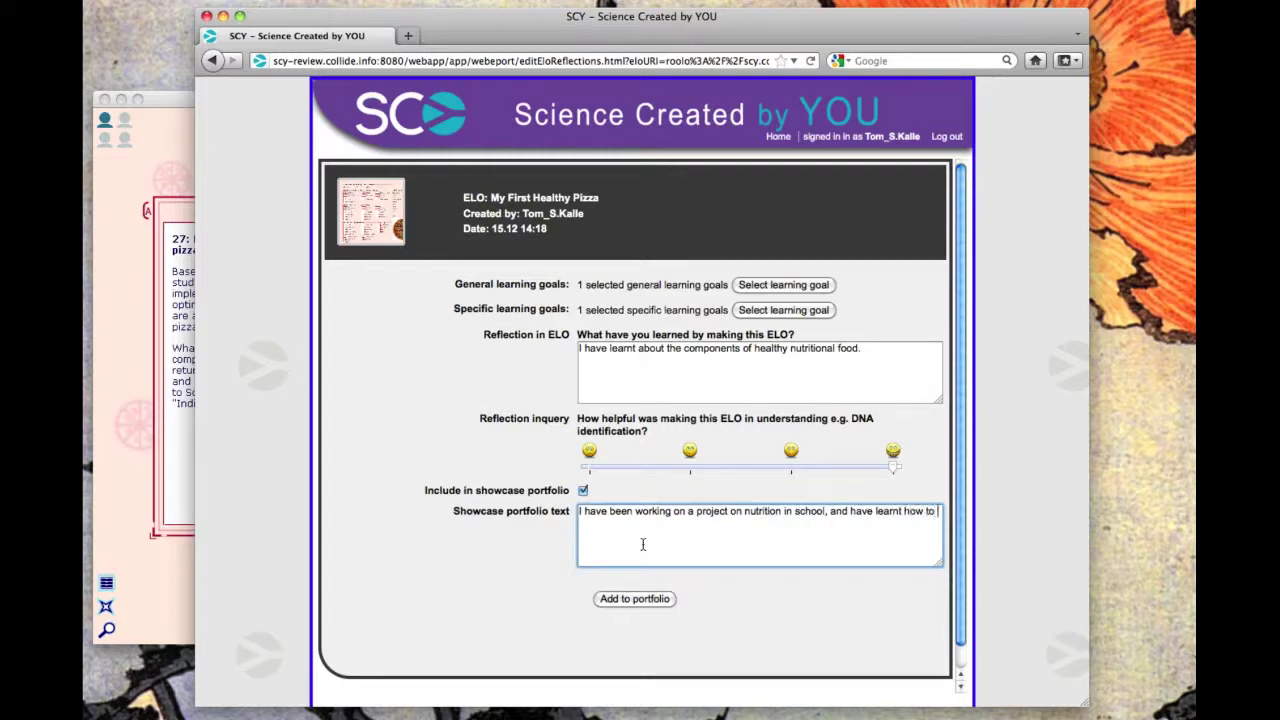
{"action": "type", "text": "make healthy pizzas."}
{"action": "left_click", "coordinate": [639, 603]}
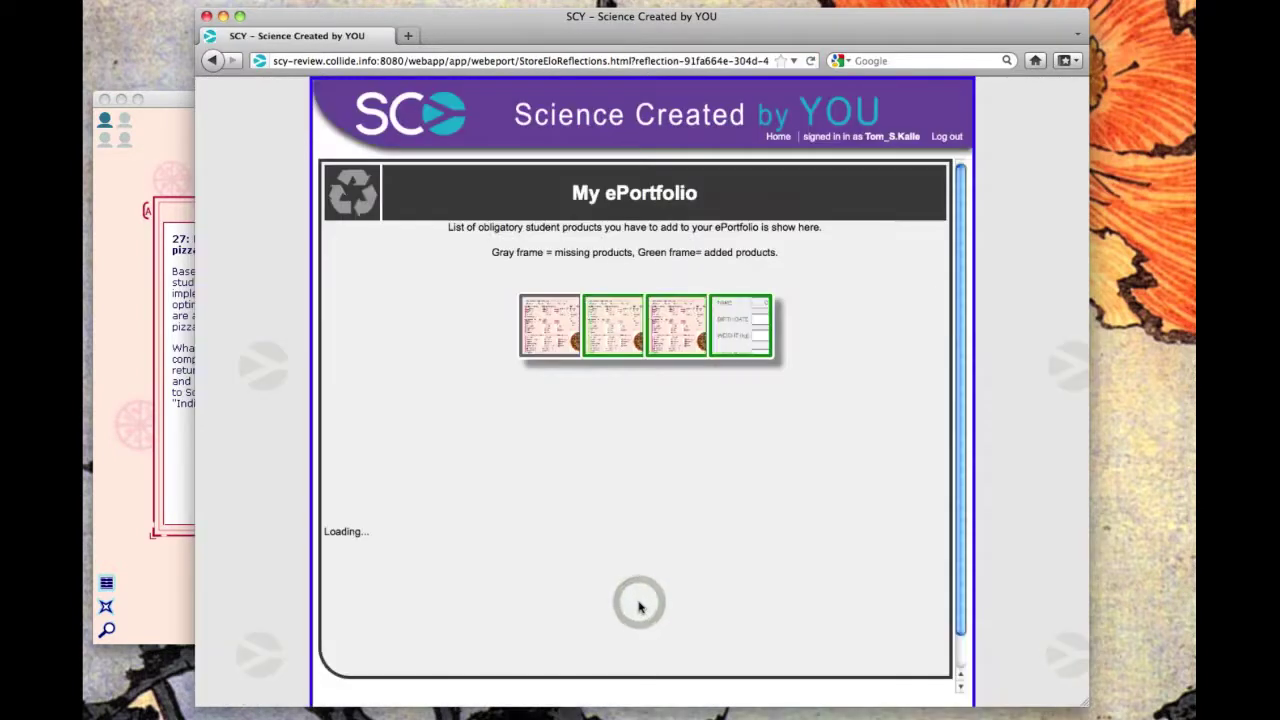
- Switch to SCY-Lab, mark My Optimized Healthy Pizza as finished, and send it to the ePortfolio
{"action": "mouse_move", "coordinate": [683, 340]}
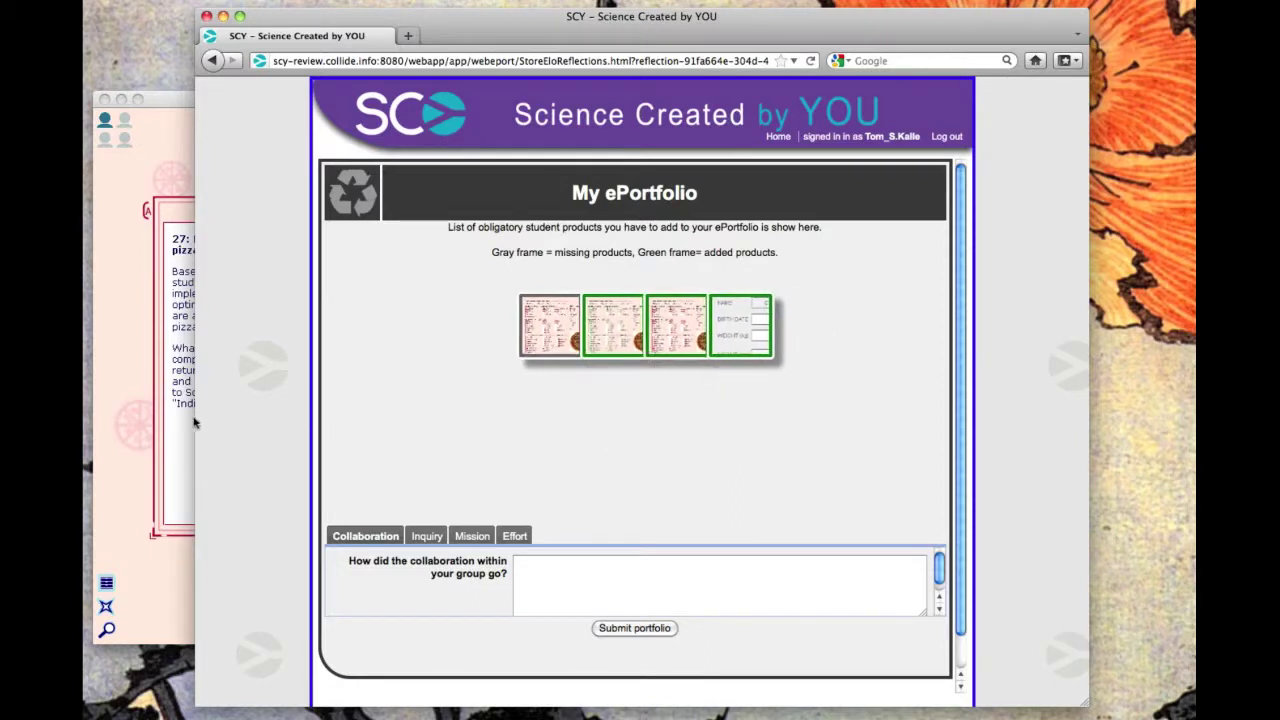
{"action": "left_click", "coordinate": [128, 380]}
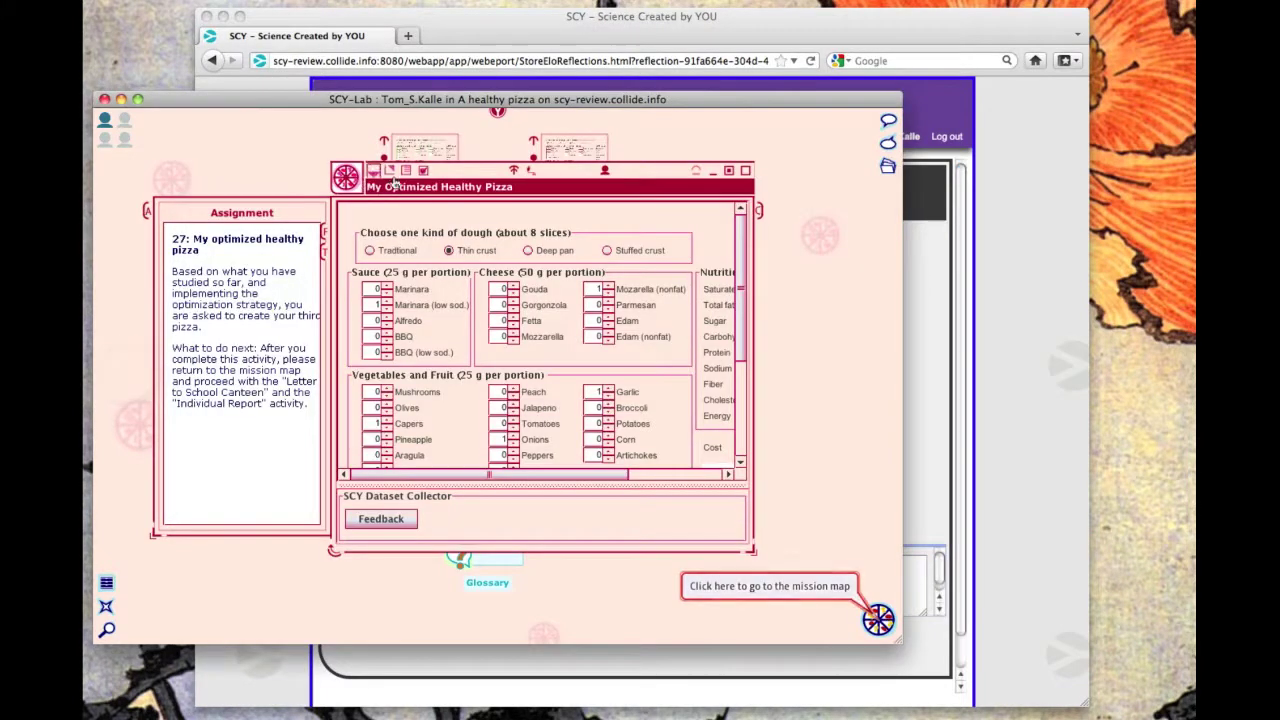
{"action": "left_click", "coordinate": [423, 172]}
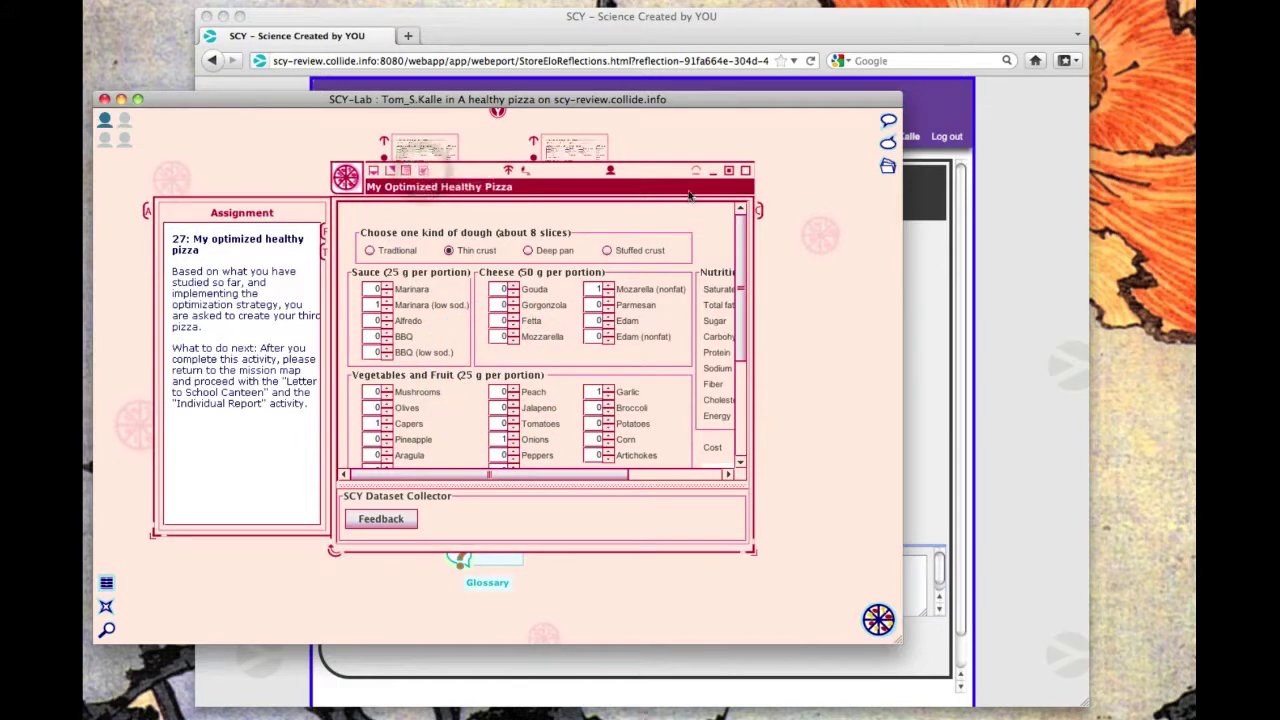
{"action": "left_click", "coordinate": [712, 172]}
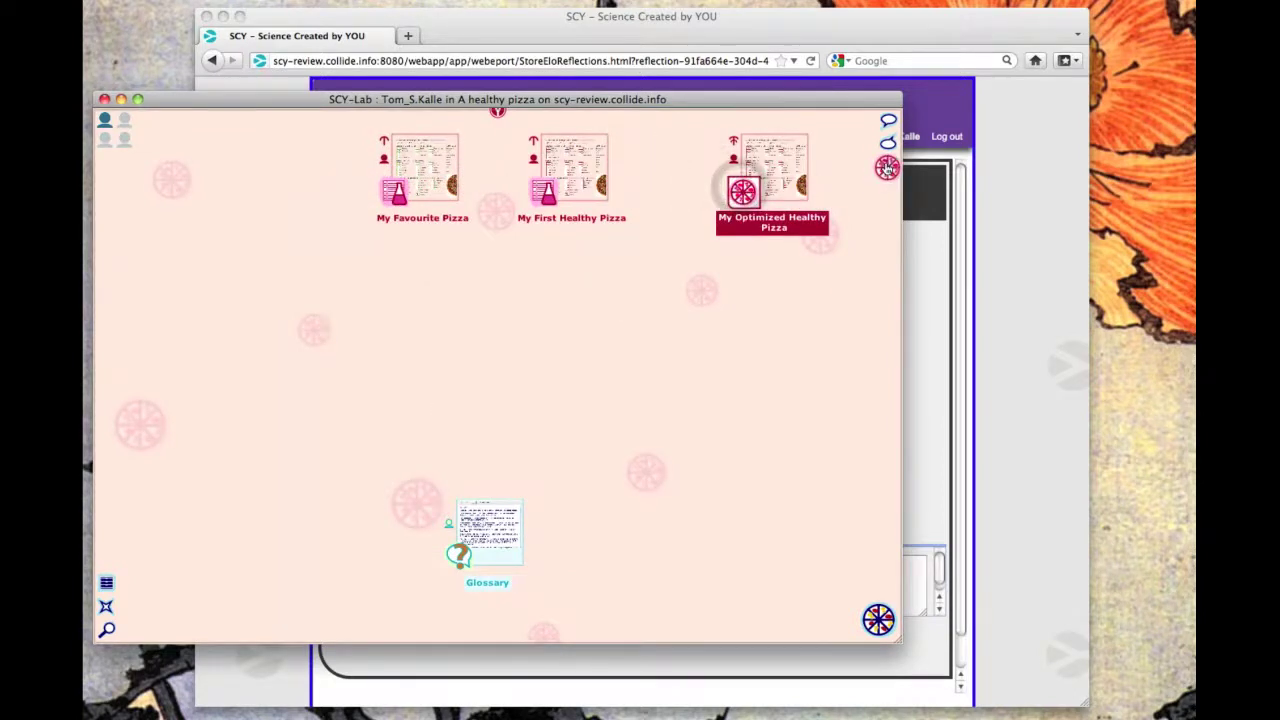
{"action": "left_click", "coordinate": [887, 166]}
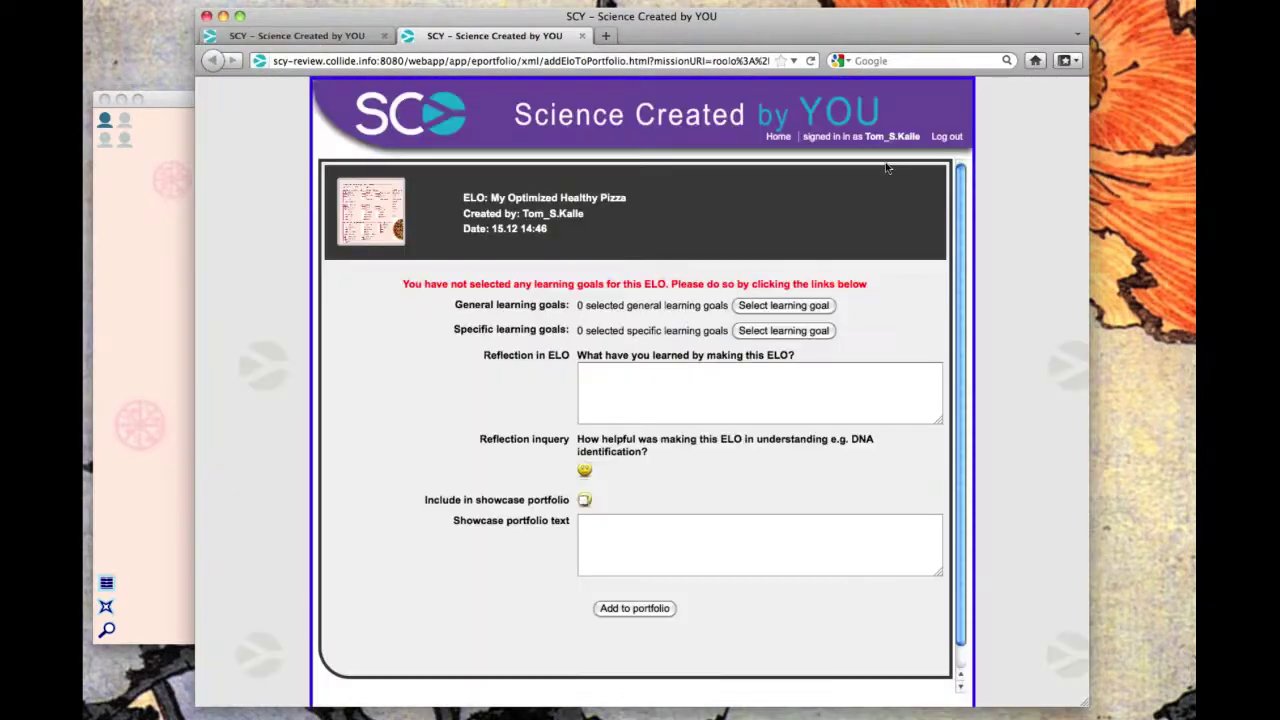
- For the optimized pizza, rate the general goal on at least two lifestyle diseases and the specific learning goal as Medium
{"action": "left_click", "coordinate": [806, 309]}
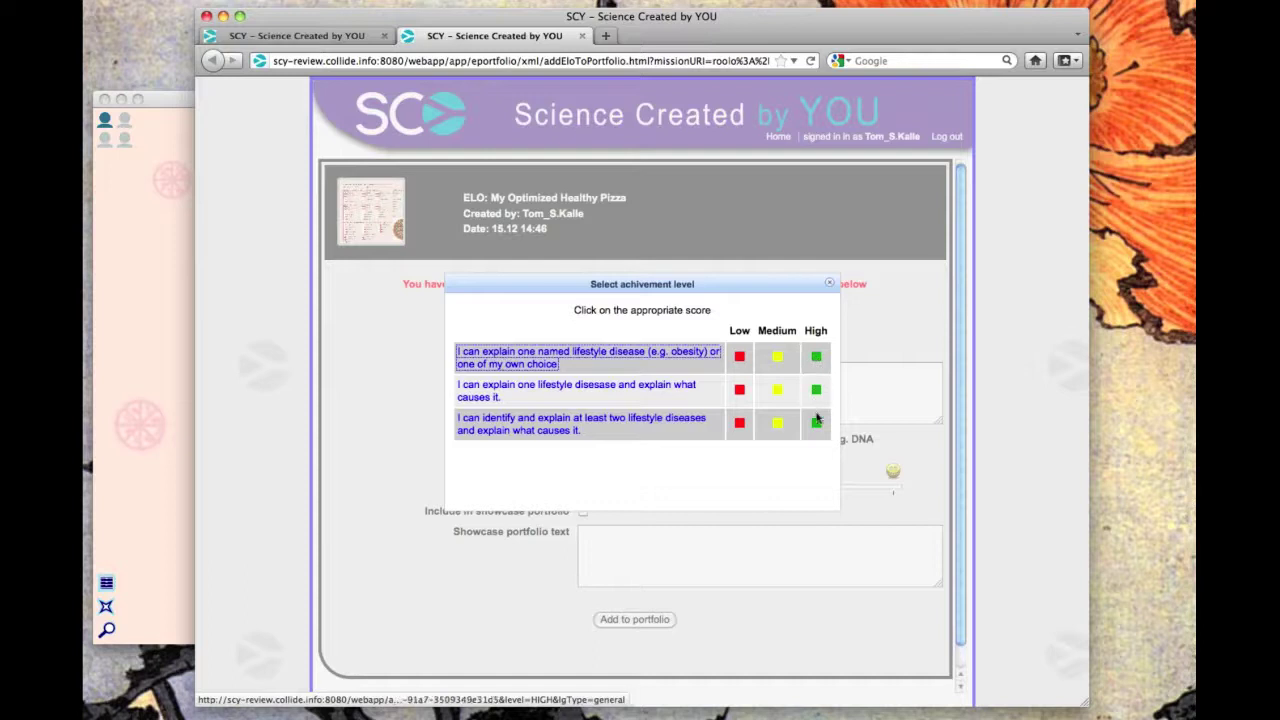
{"action": "left_click", "coordinate": [777, 423]}
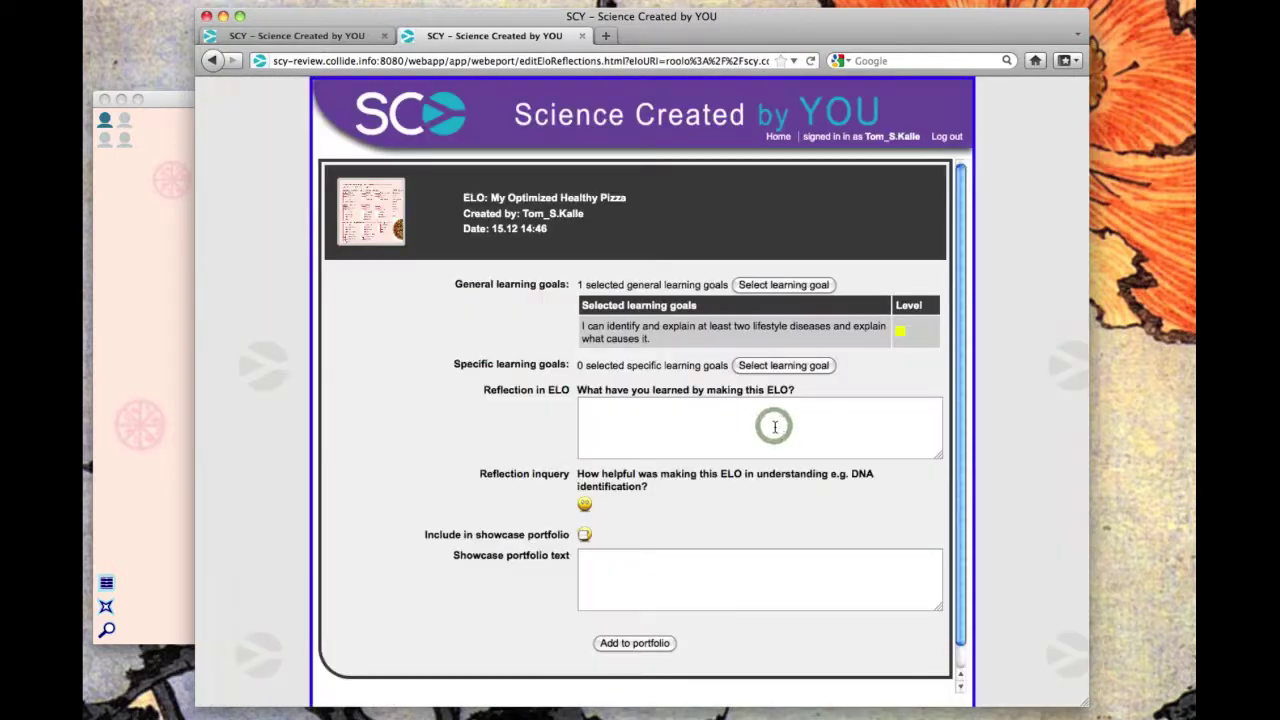
{"action": "left_click", "coordinate": [783, 310]}
{"action": "left_click", "coordinate": [769, 352]}
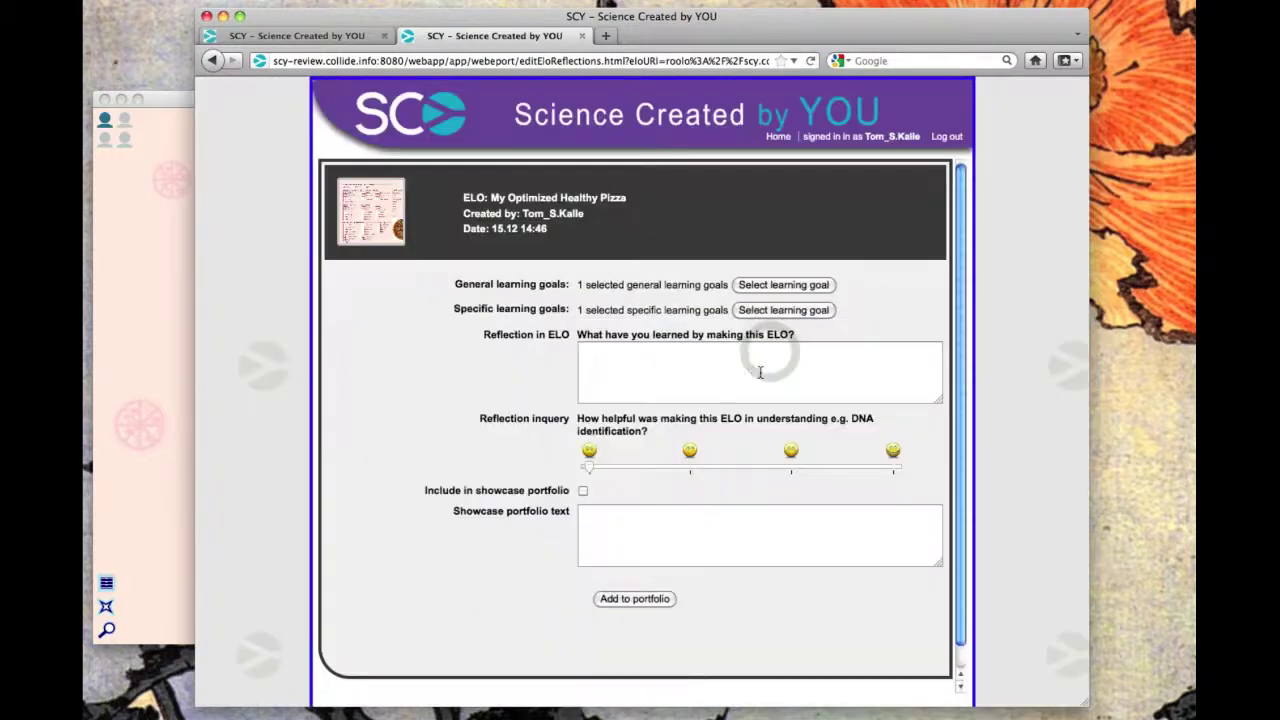
- Enter "Lots" as the reflection on My Optimized Healthy Pizza, raise its helpfulness rating, and add the ELO to the portfolio
{"action": "left_click", "coordinate": [732, 365]}
{"action": "type", "text": "Lots"}
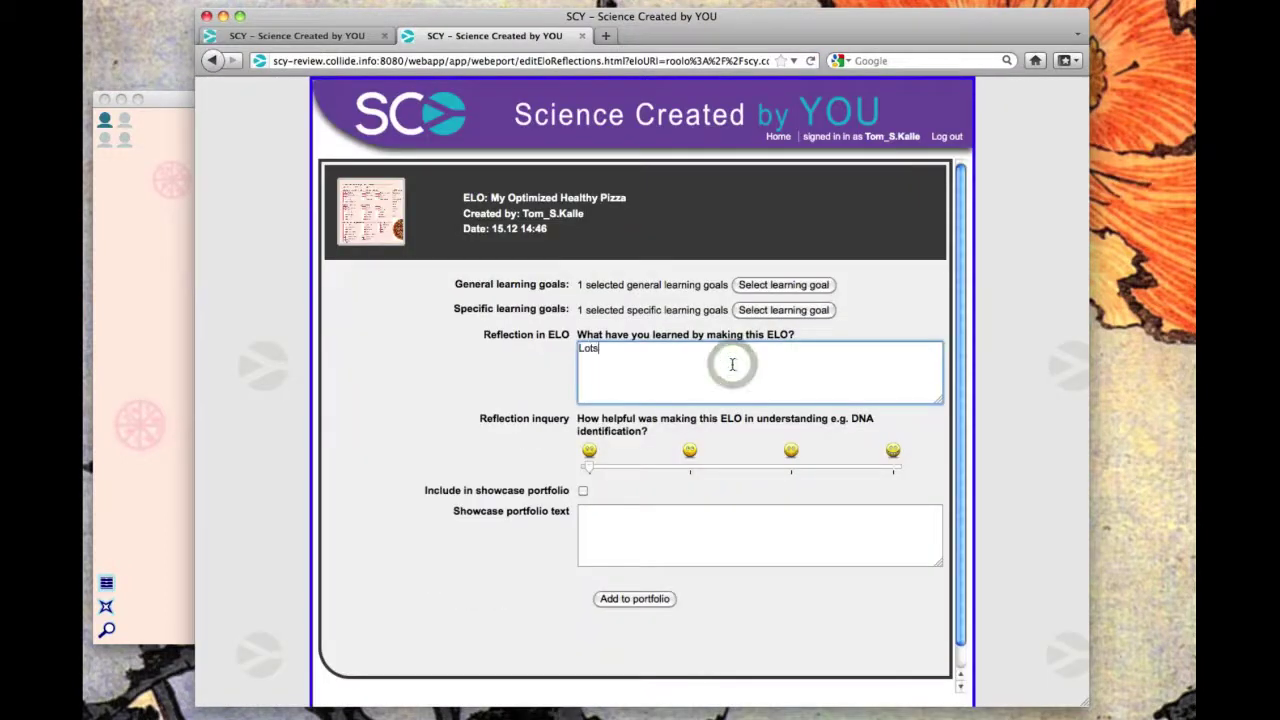
{"action": "left_click", "coordinate": [587, 466]}
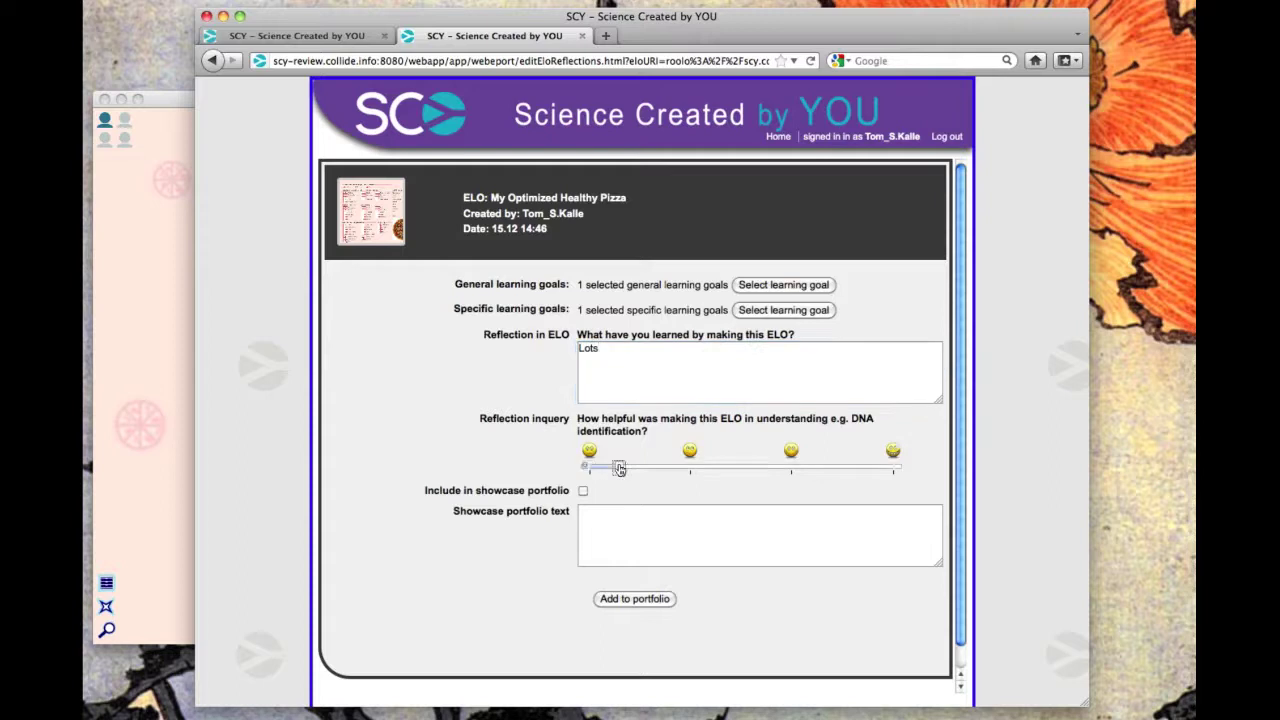
{"action": "left_click", "coordinate": [635, 600]}
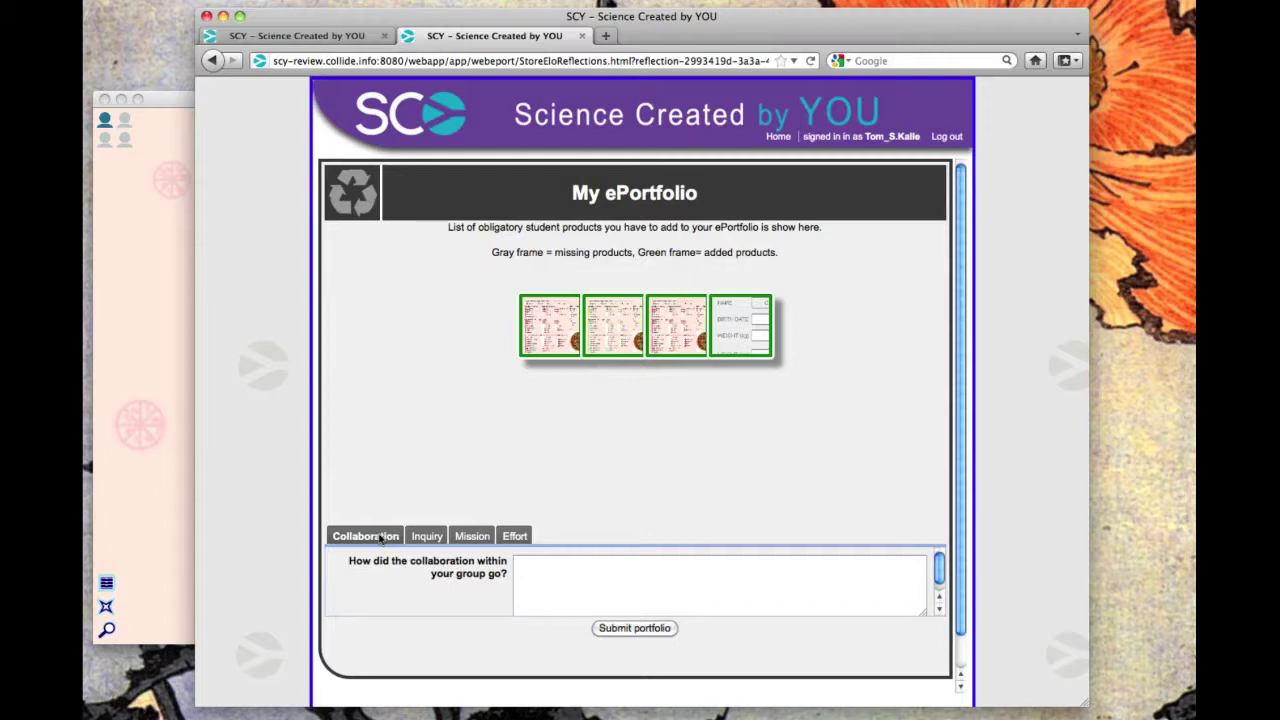
- Look through the portfolio's Inquiry and Mission reflection questions, and return to the Collaboration question
{"action": "left_click", "coordinate": [426, 537]}
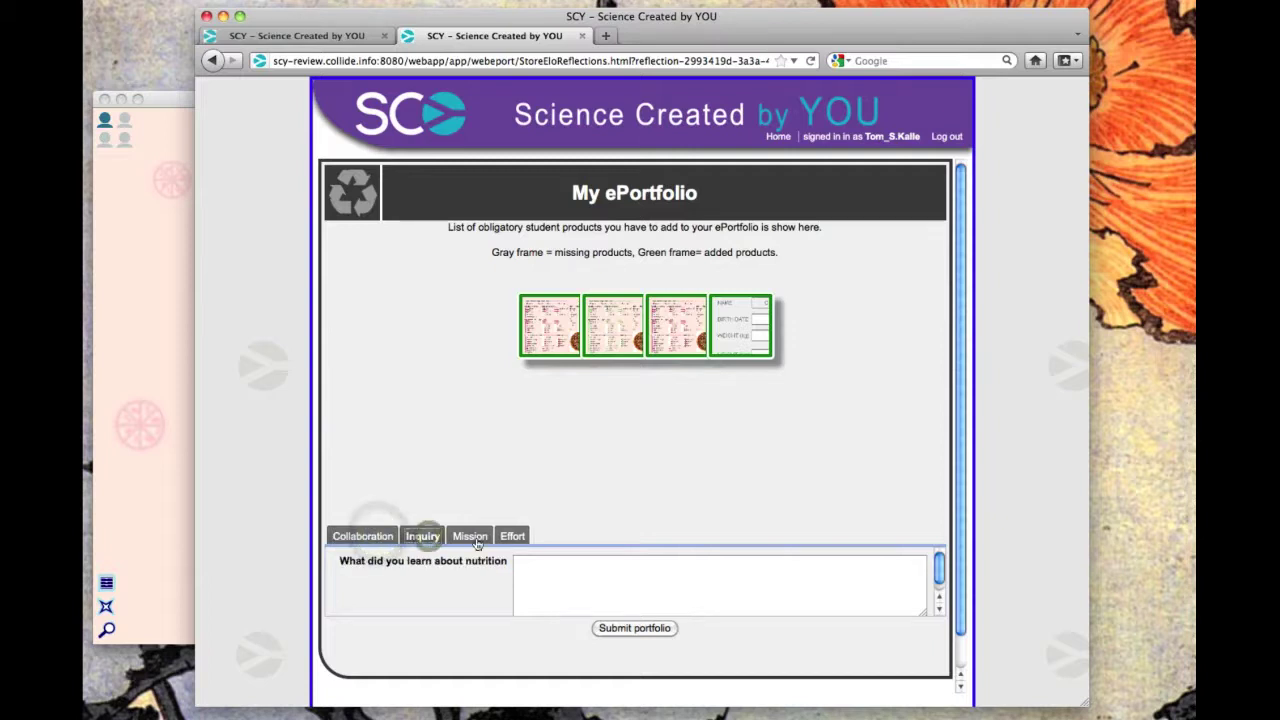
{"action": "left_click", "coordinate": [469, 536]}
{"action": "left_click", "coordinate": [365, 538]}
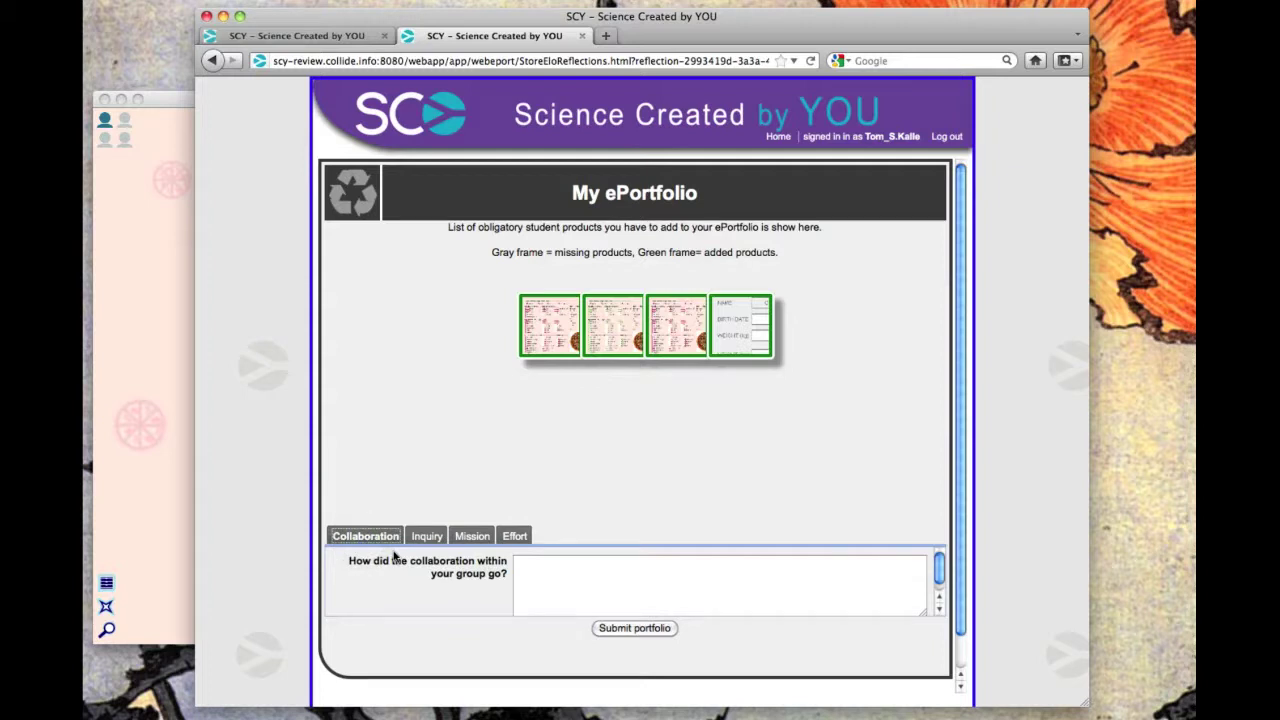
- Answer the Collaboration question with "We collaborated well" and the Inquiry question about nutrition with "Process matters"
{"action": "left_click", "coordinate": [543, 576]}
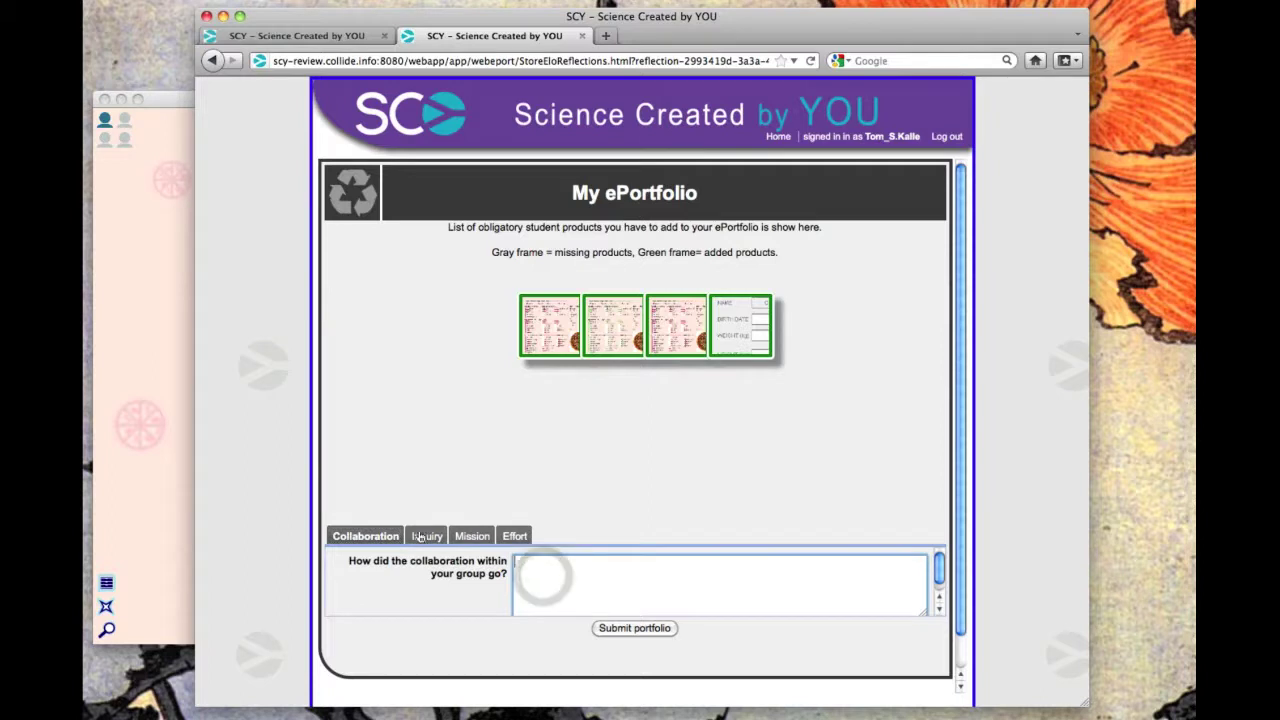
{"action": "type", "text": "We col"}
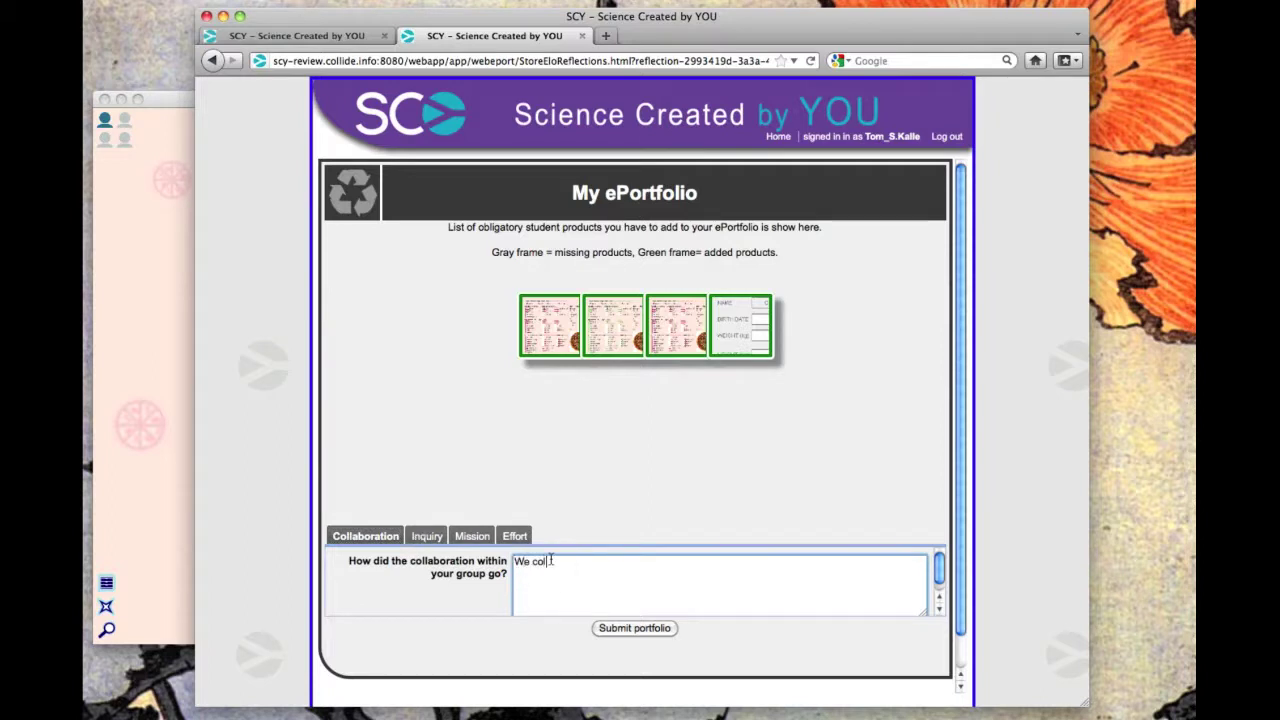
{"action": "type", "text": "laborated well"}
{"action": "left_click", "coordinate": [423, 537]}
{"action": "left_click", "coordinate": [621, 582]}
{"action": "type", "text": "Process matters"}
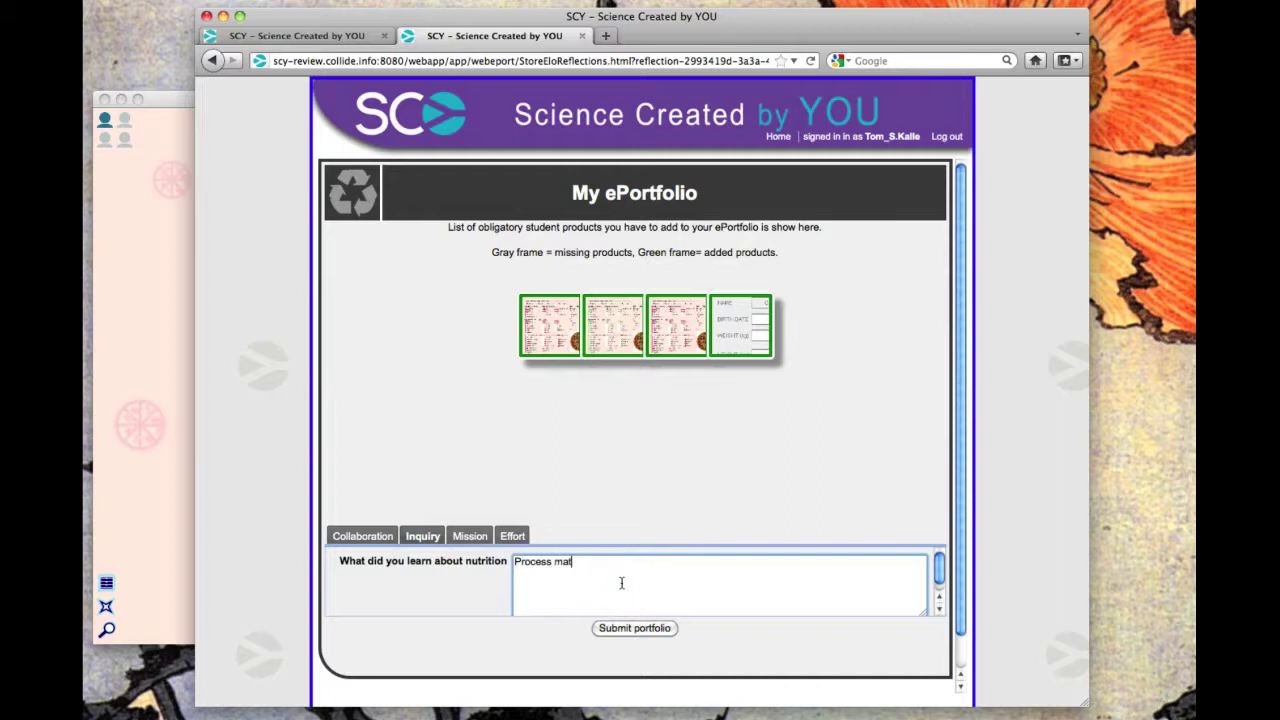
- Answer the Mission question about the most important thing learnt with "To eat healthy."
{"action": "left_click", "coordinate": [466, 536]}
{"action": "left_click", "coordinate": [594, 569]}
{"action": "type", "text": "To eat"}
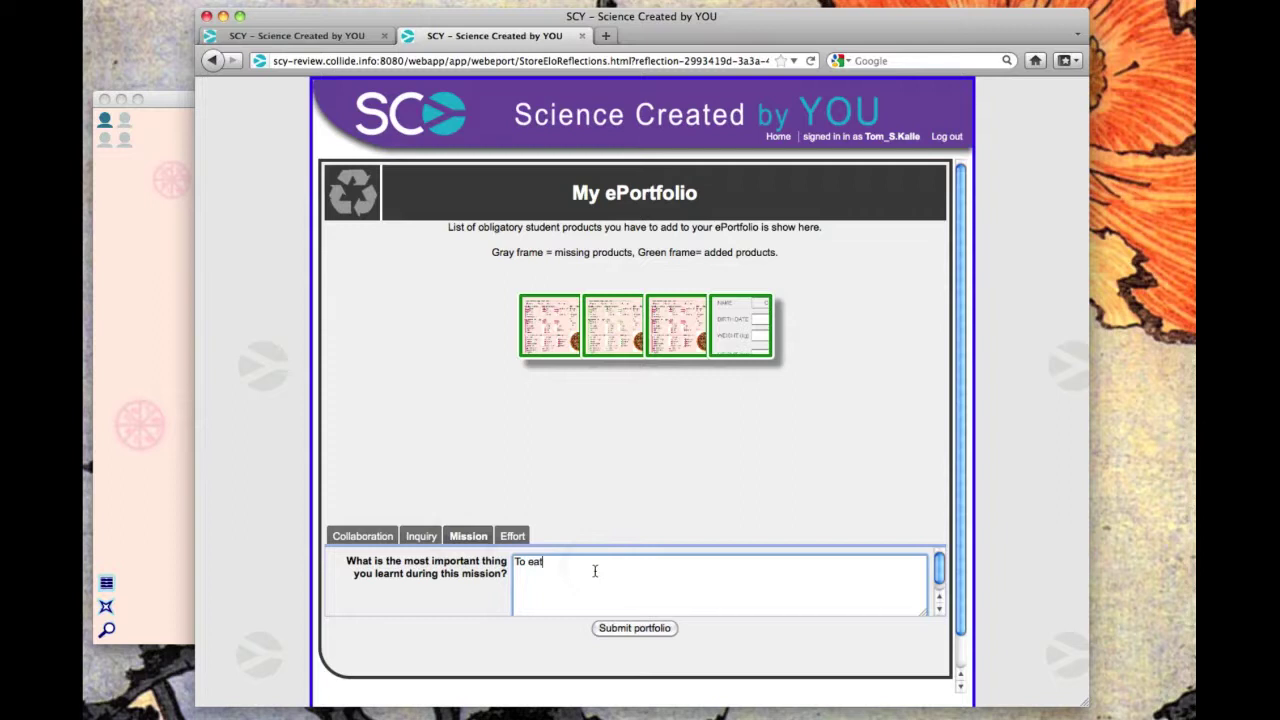
{"action": "type", "text": " healthy."}
- Rate the effort during the mission between the third and fourth smiley, and submit the portfolio
{"action": "left_click", "coordinate": [513, 536]}
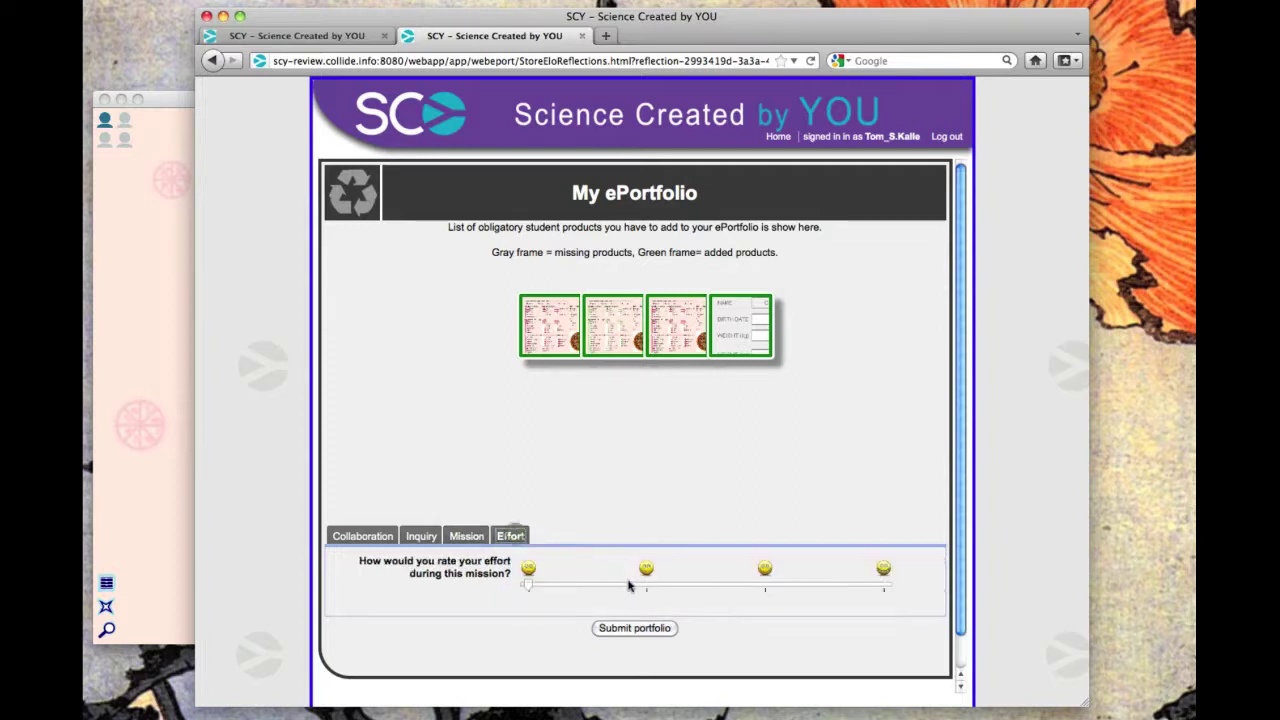
{"action": "left_click_drag", "start_coordinate": [528, 587], "coordinate": [834, 589]}
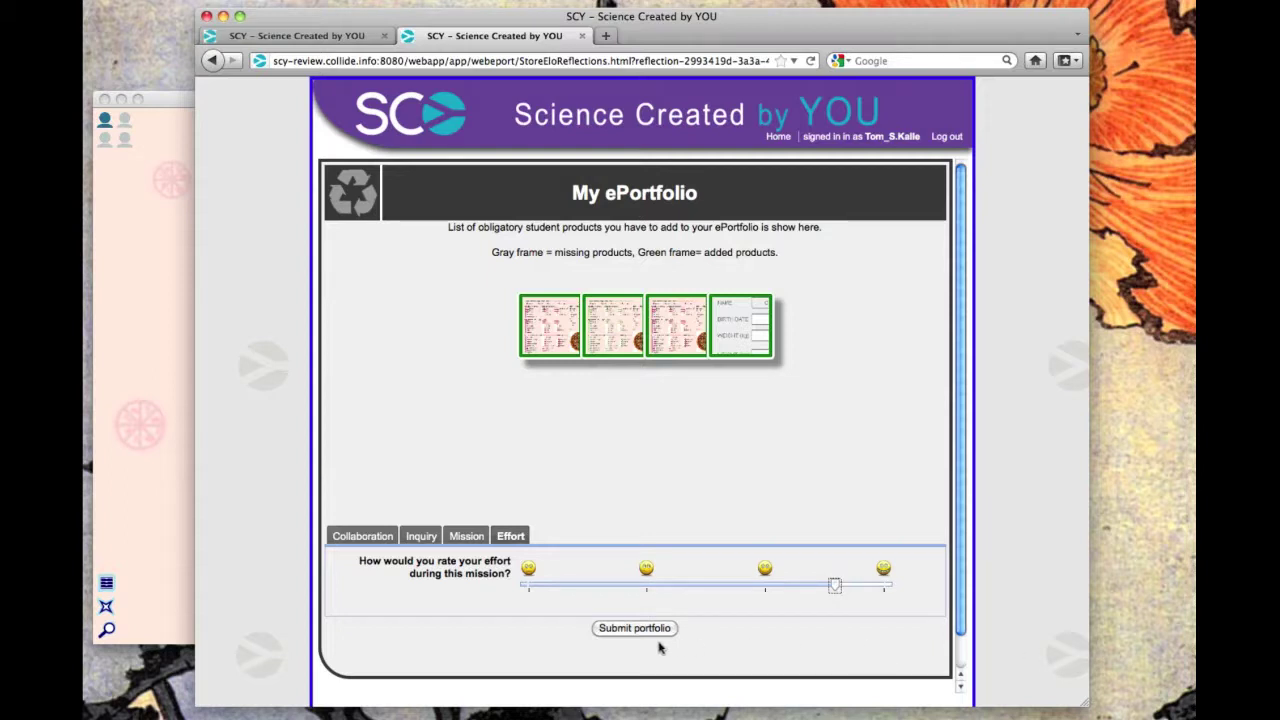
{"action": "scroll", "coordinate": [660, 648], "scroll_direction": "down", "scroll_amount": 1}
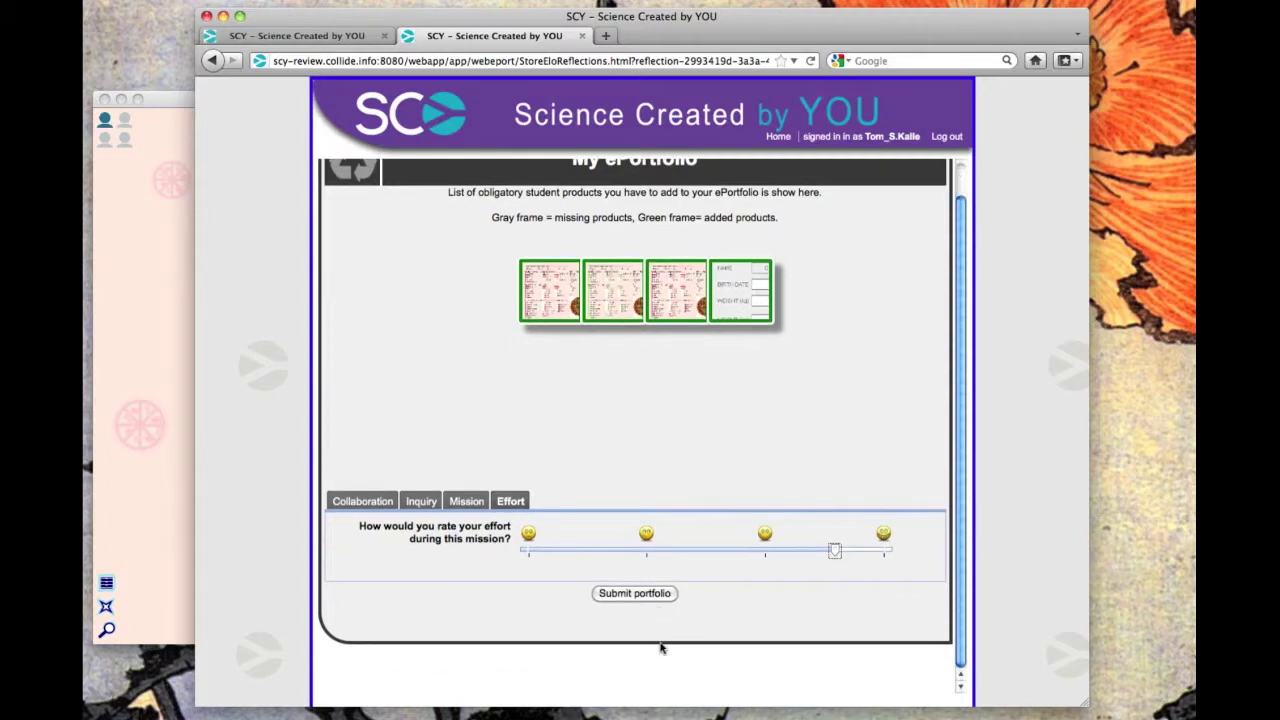
{"action": "left_click", "coordinate": [643, 595]}
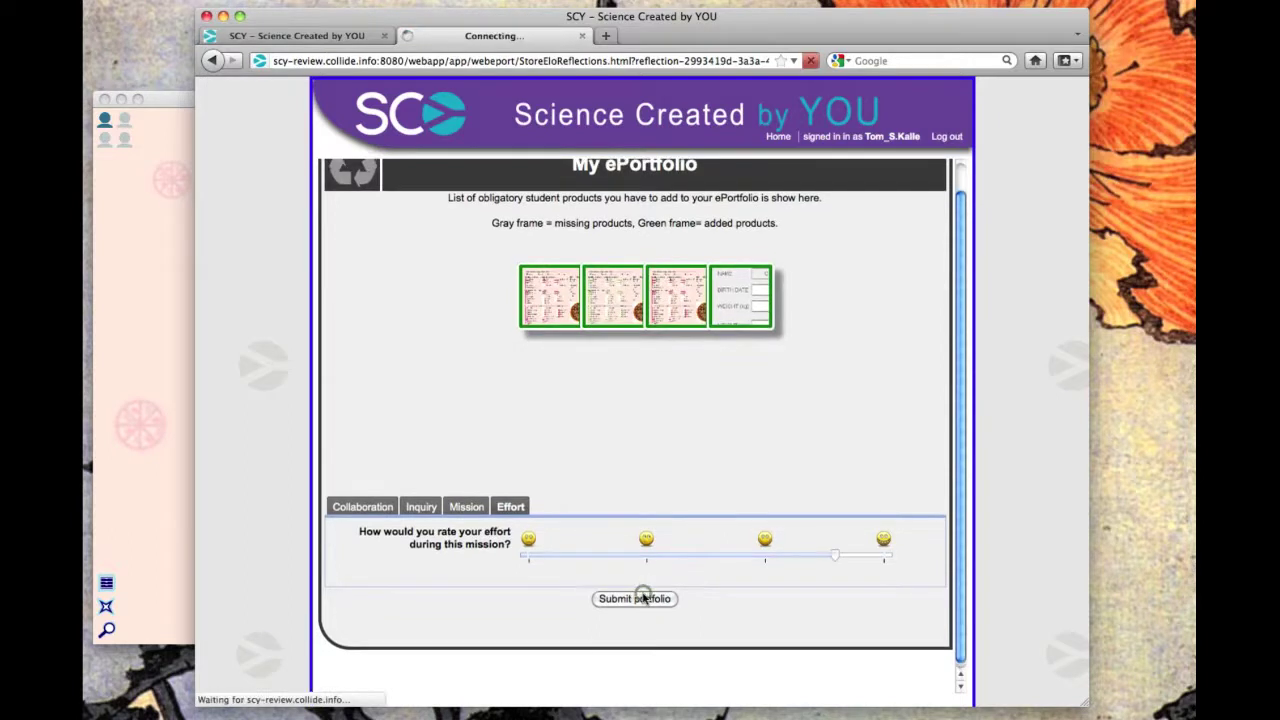